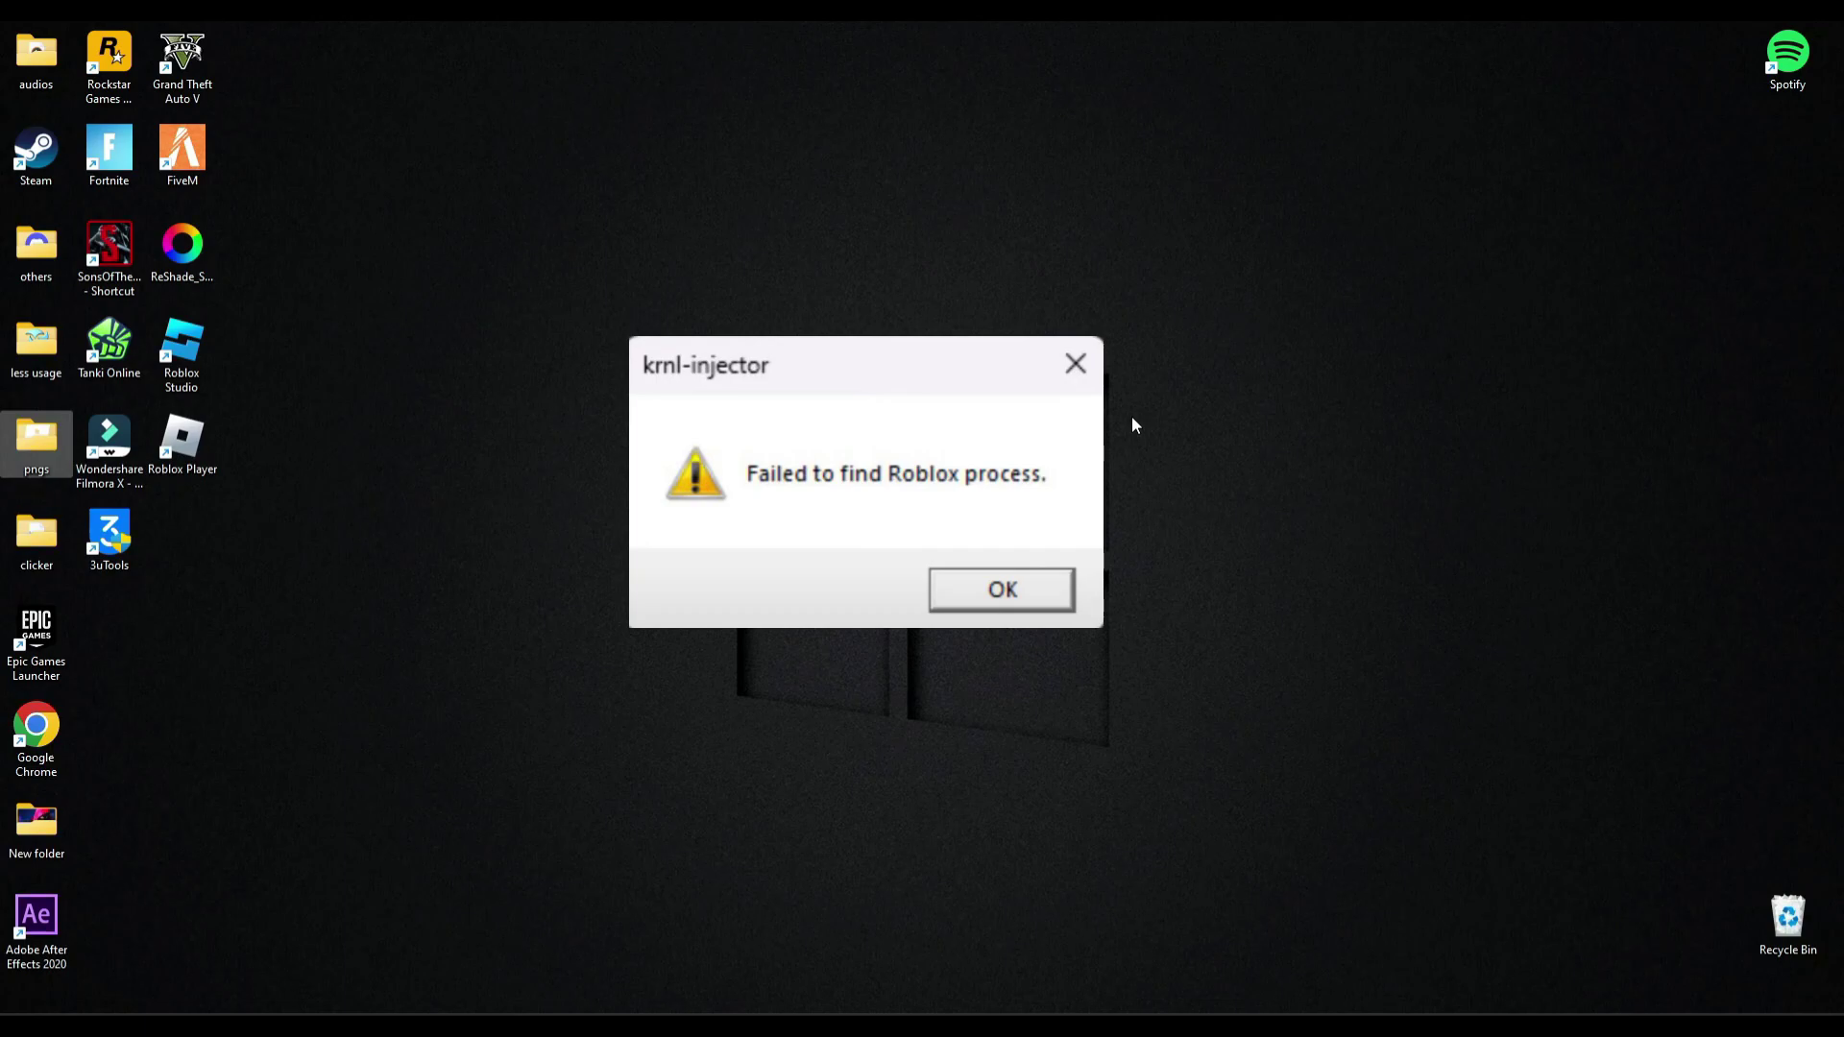
Dismiss the 'Failed to find Roblox process' error and select the 2023 fix folder.
click(1076, 363)
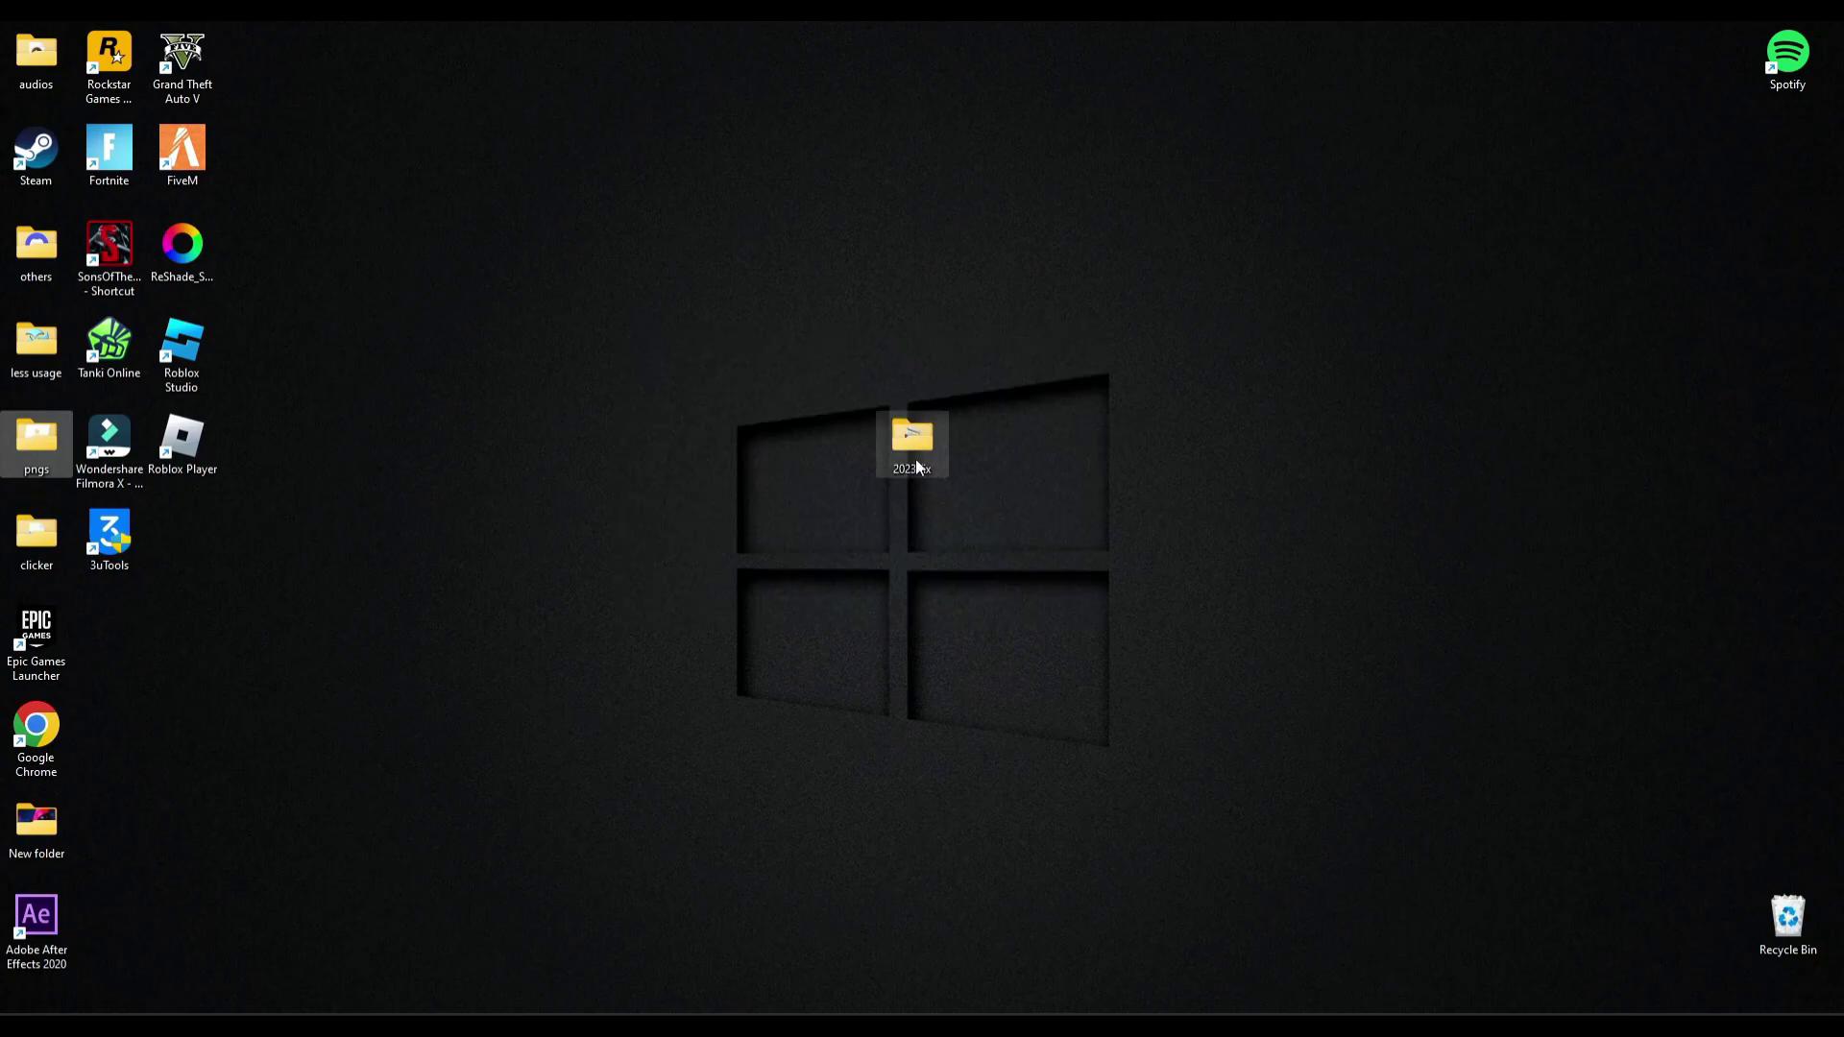
drag(917, 467, 910, 452)
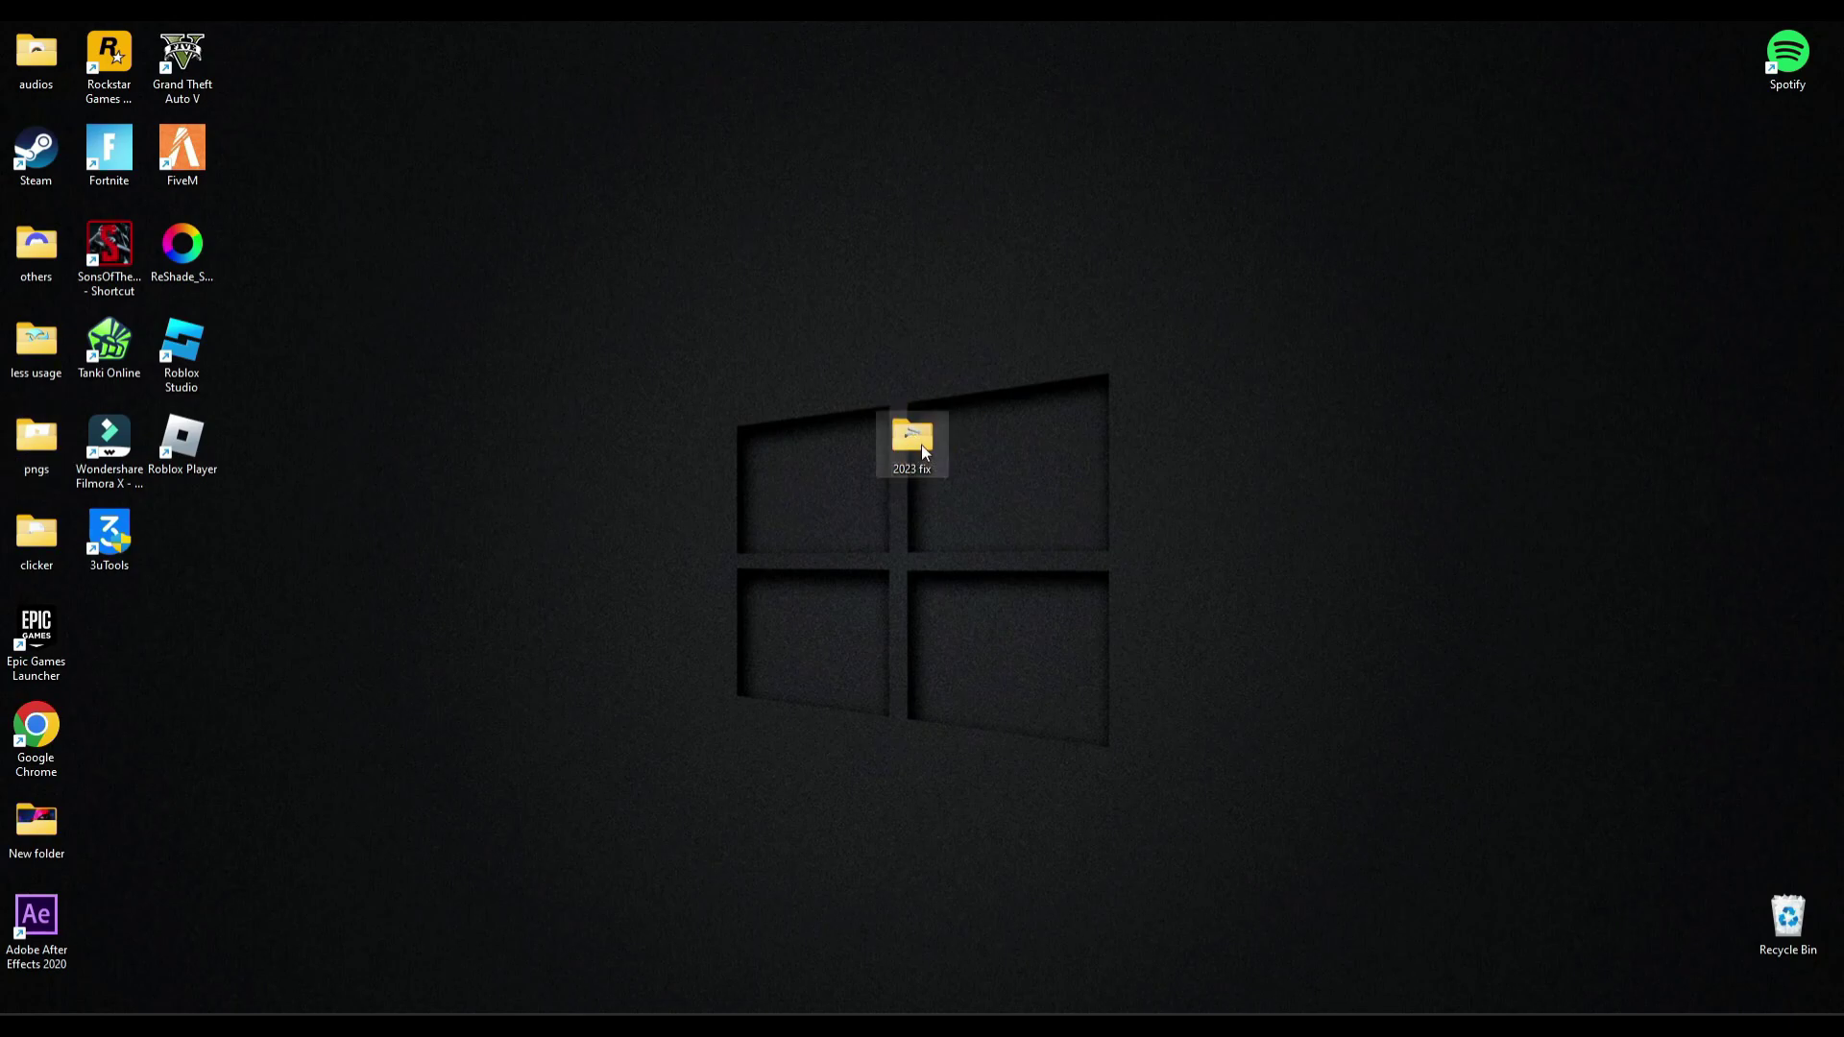
Open the 2023 fix folder and launch MemClean.exe.
double_click(917, 440)
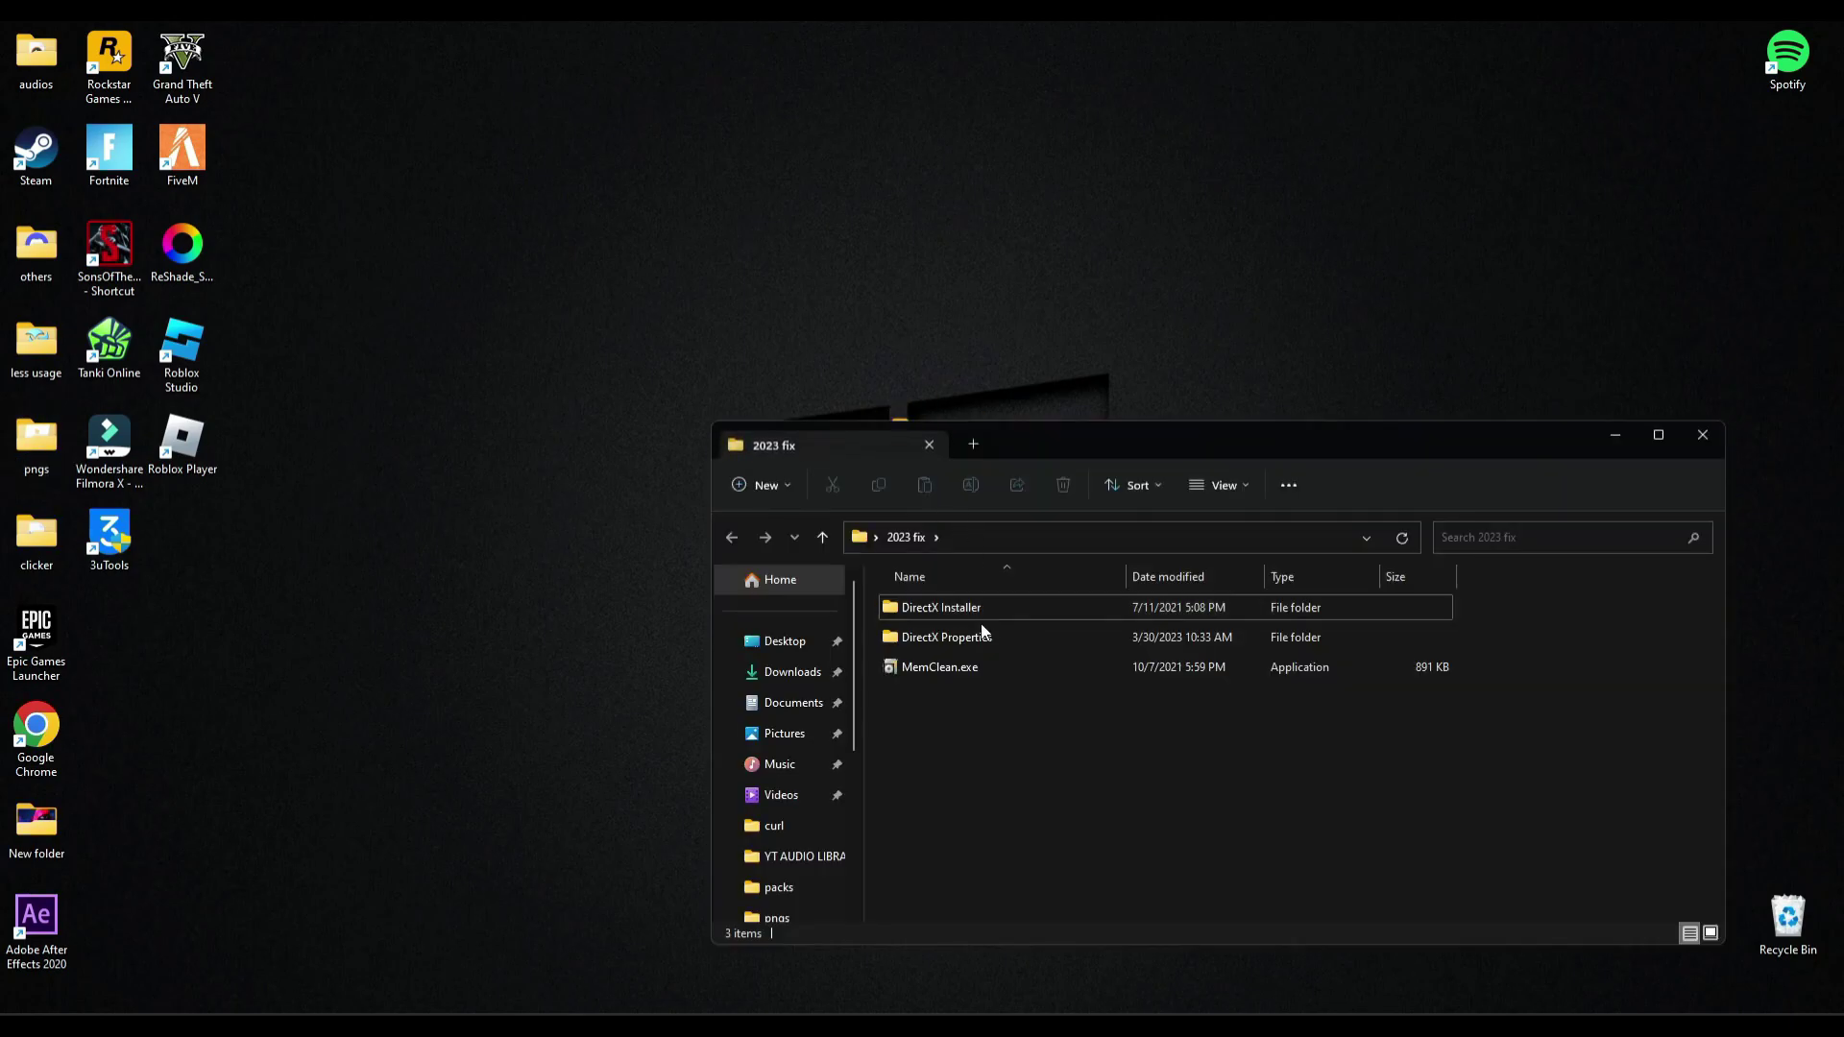
click(855, 486)
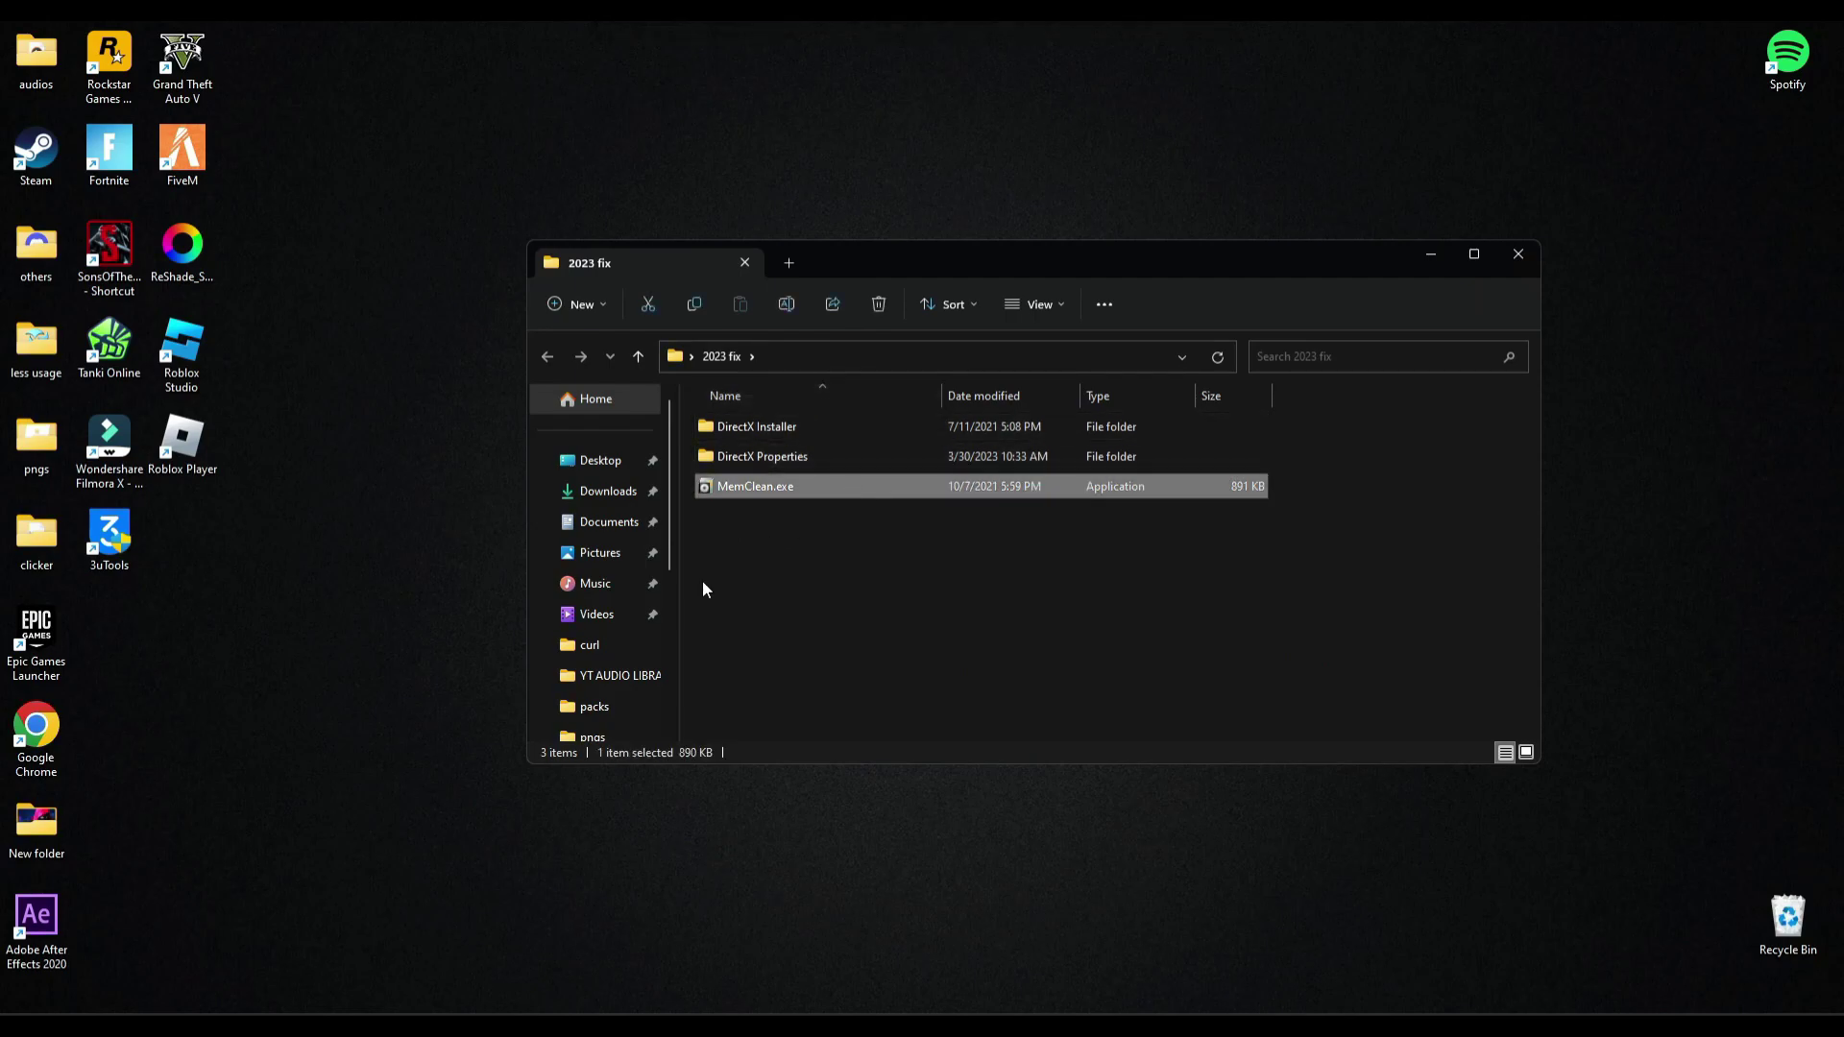
click(1105, 586)
drag(1337, 415, 1196, 530)
click(896, 528)
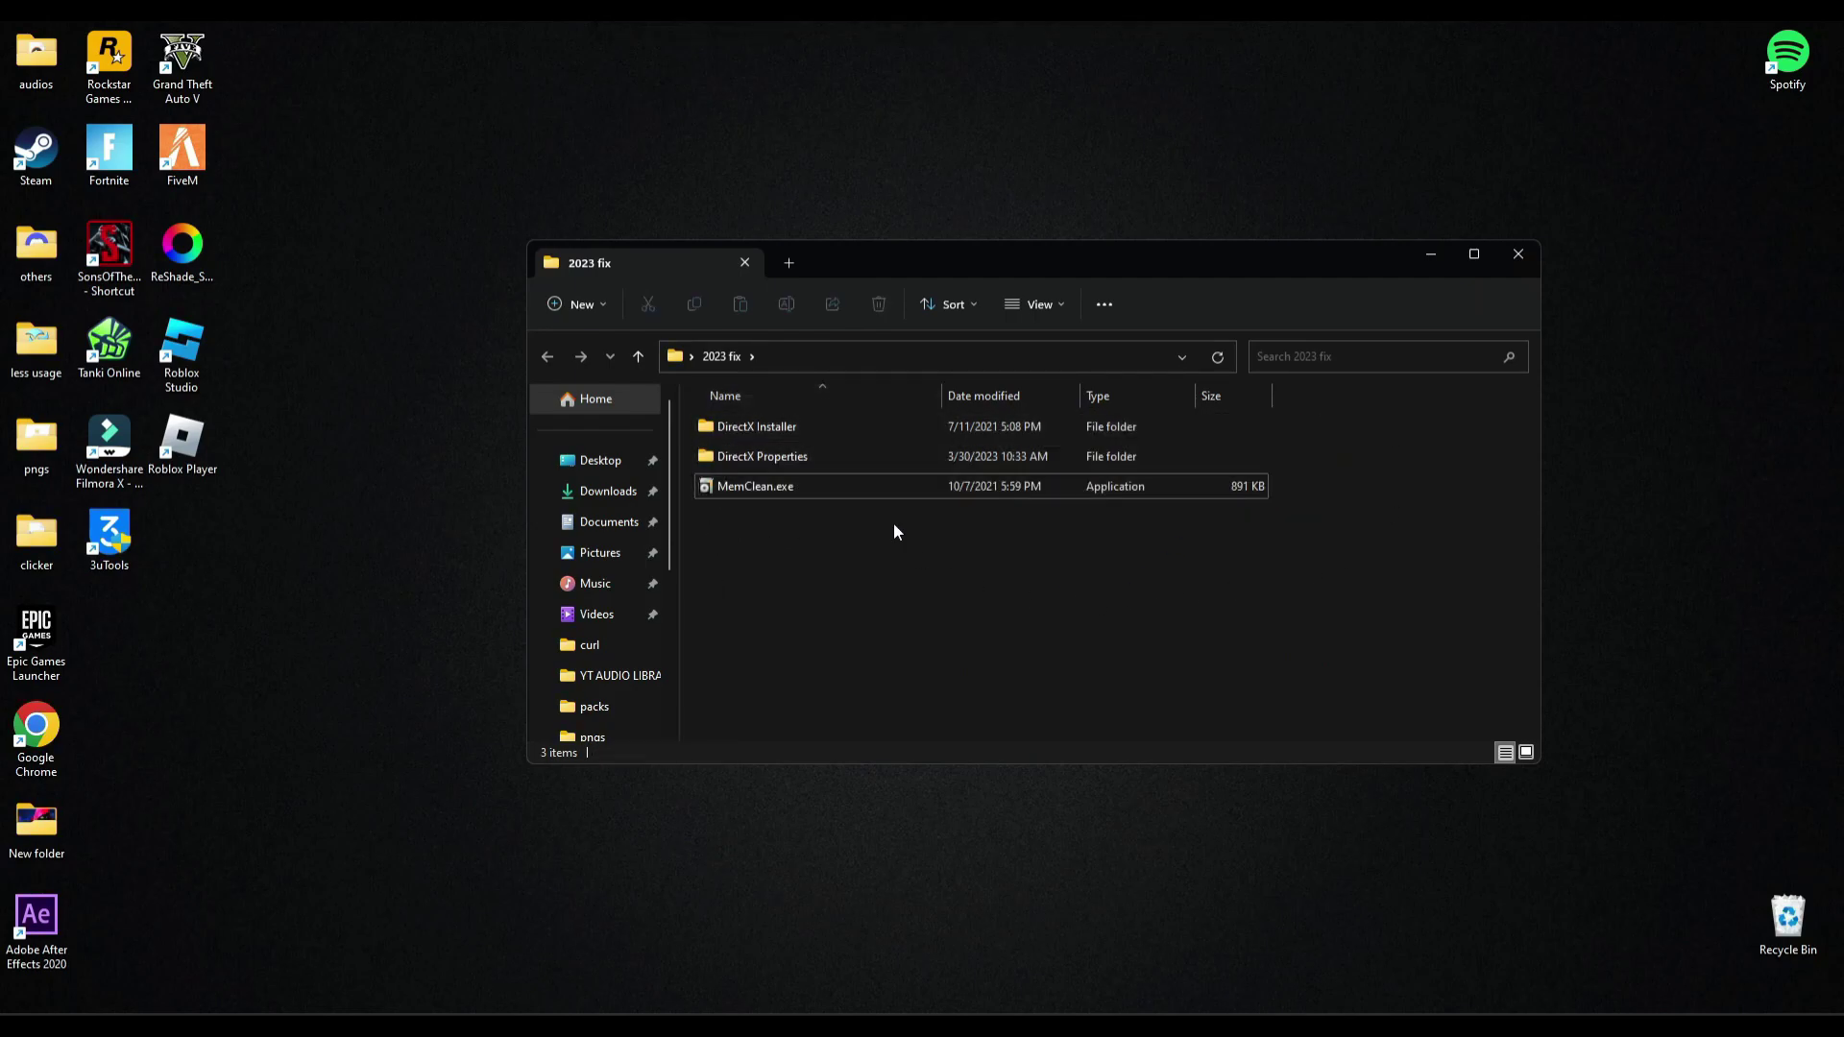
double_click(759, 494)
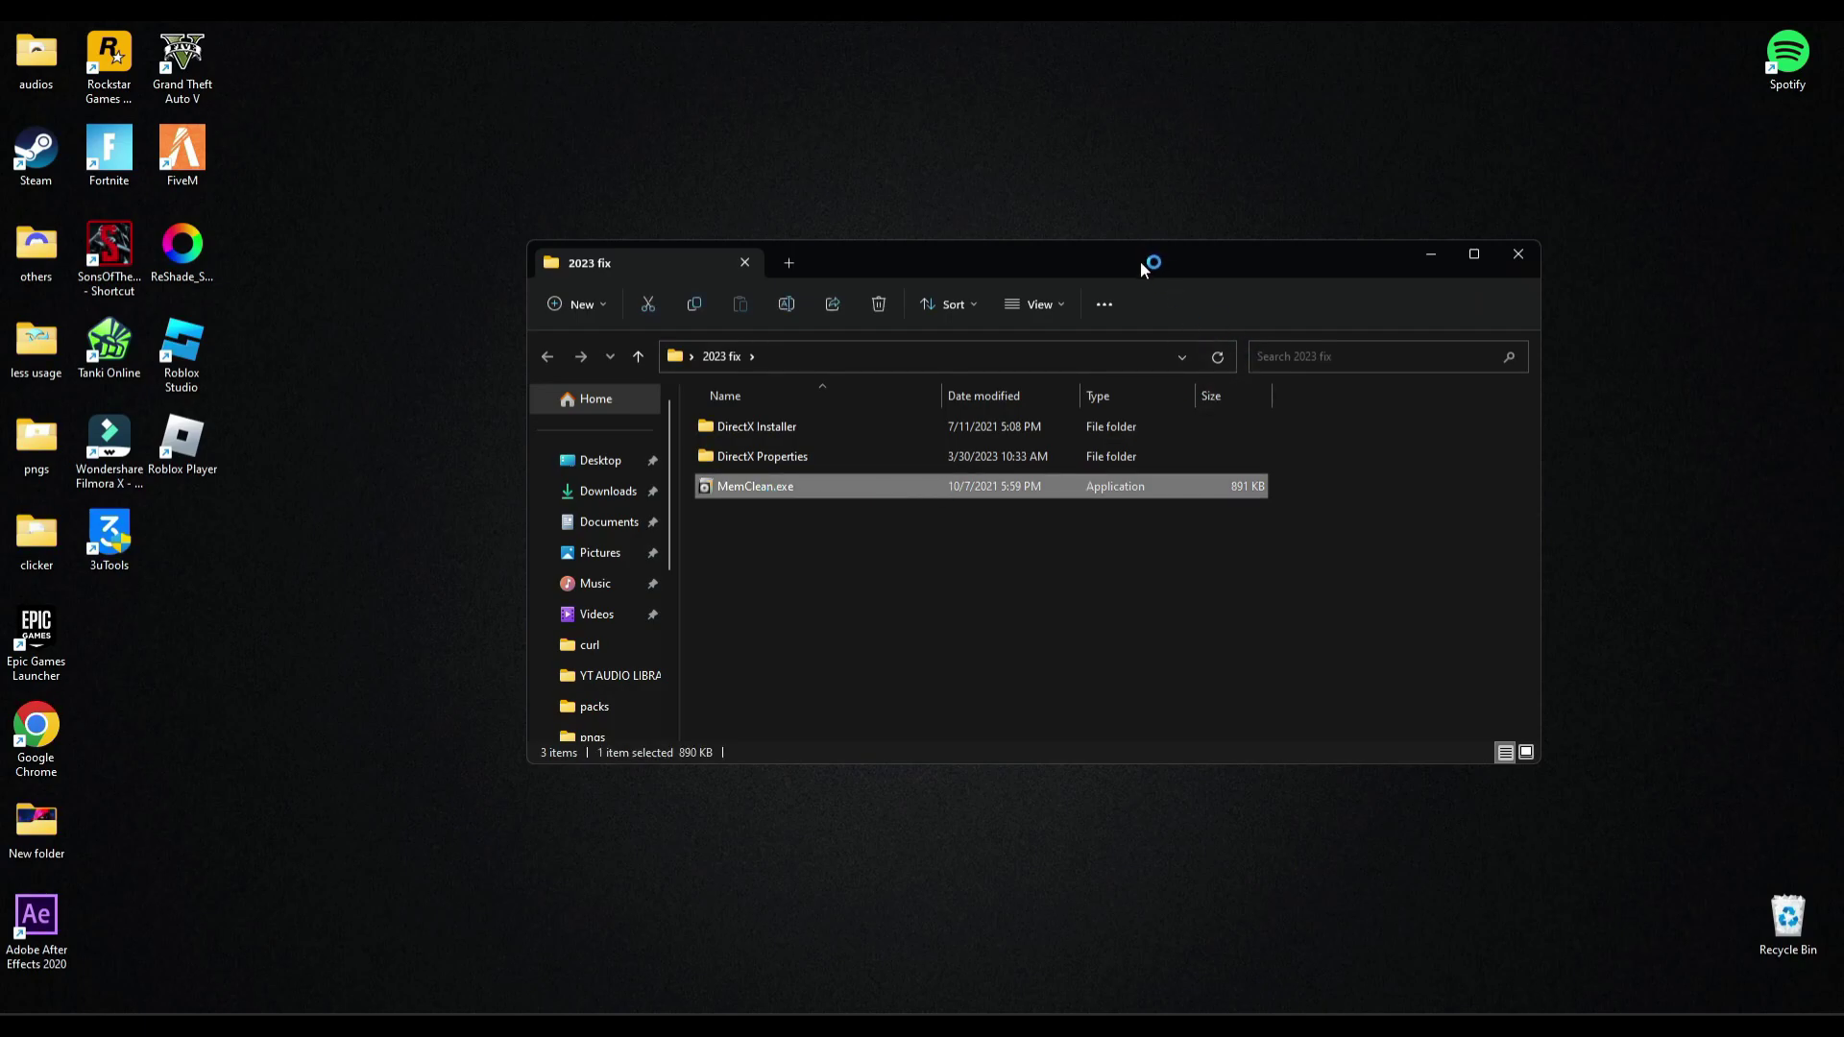
Clear the system cache and trim process working sets in Memory Cleaner, then close it.
drag(1138, 260, 930, 231)
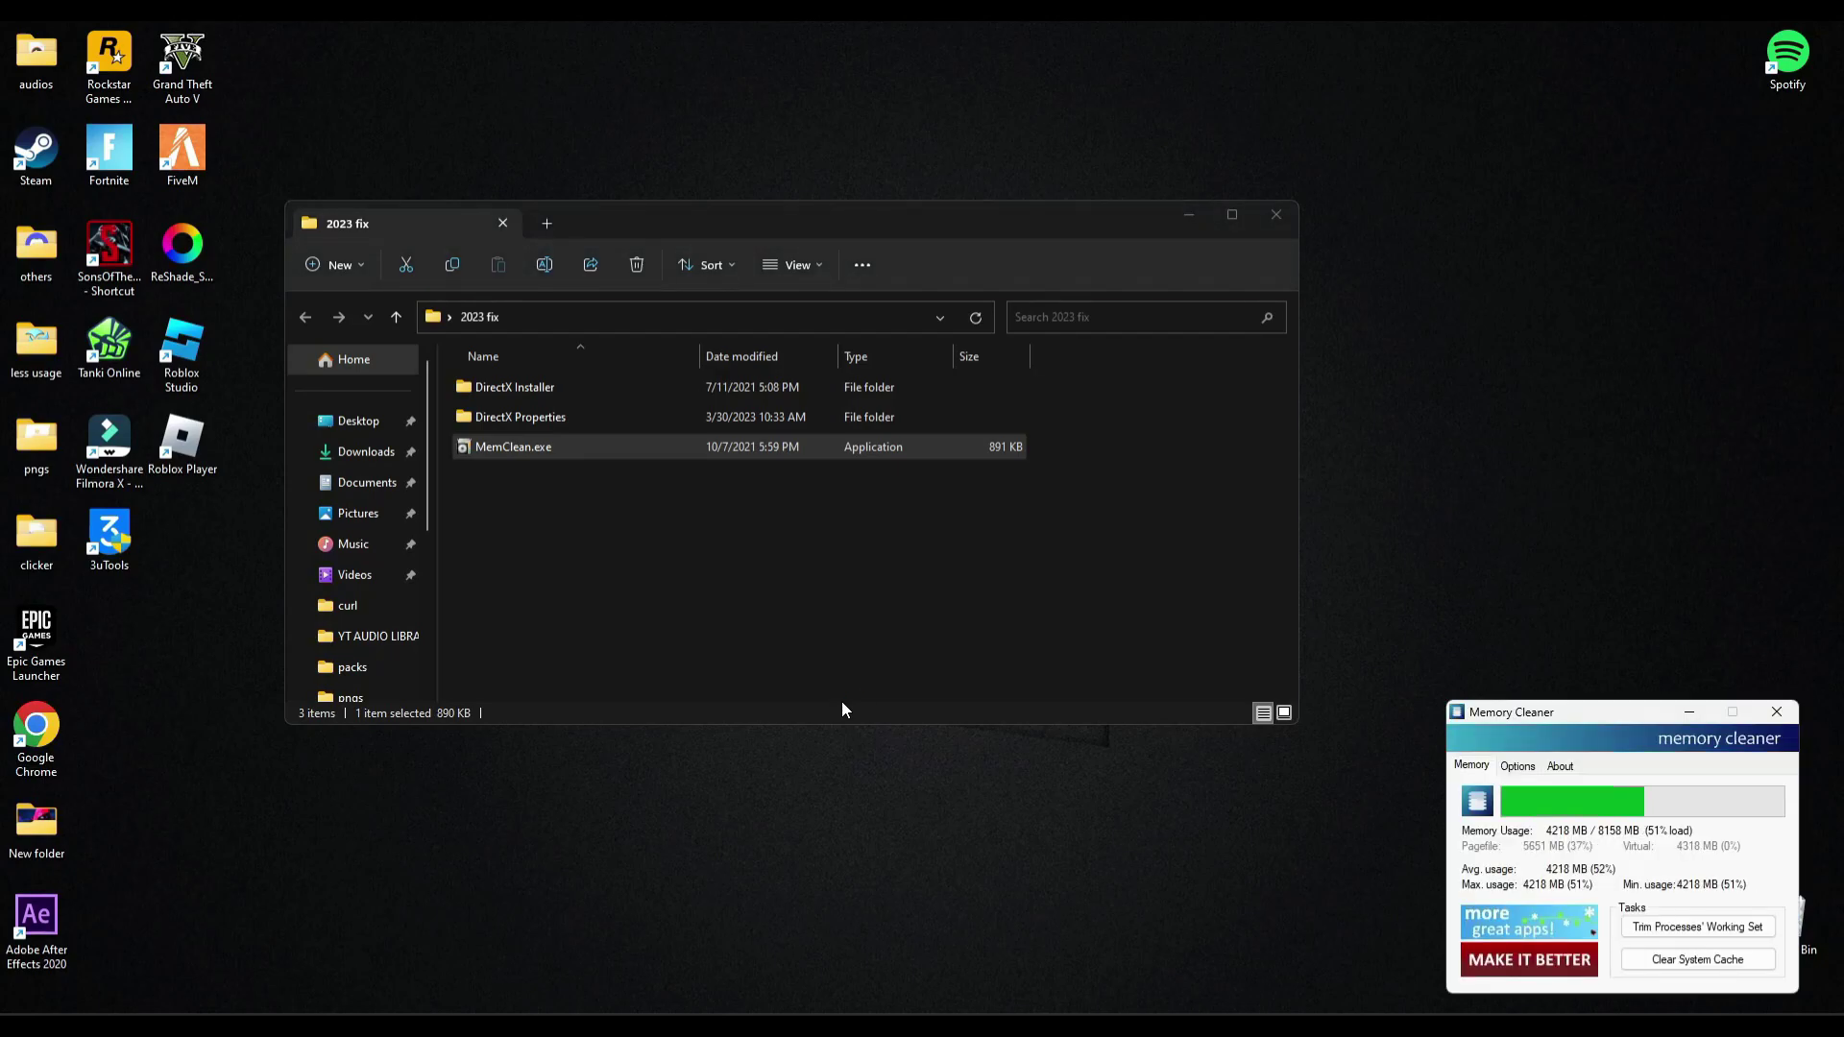
drag(1610, 717, 1536, 660)
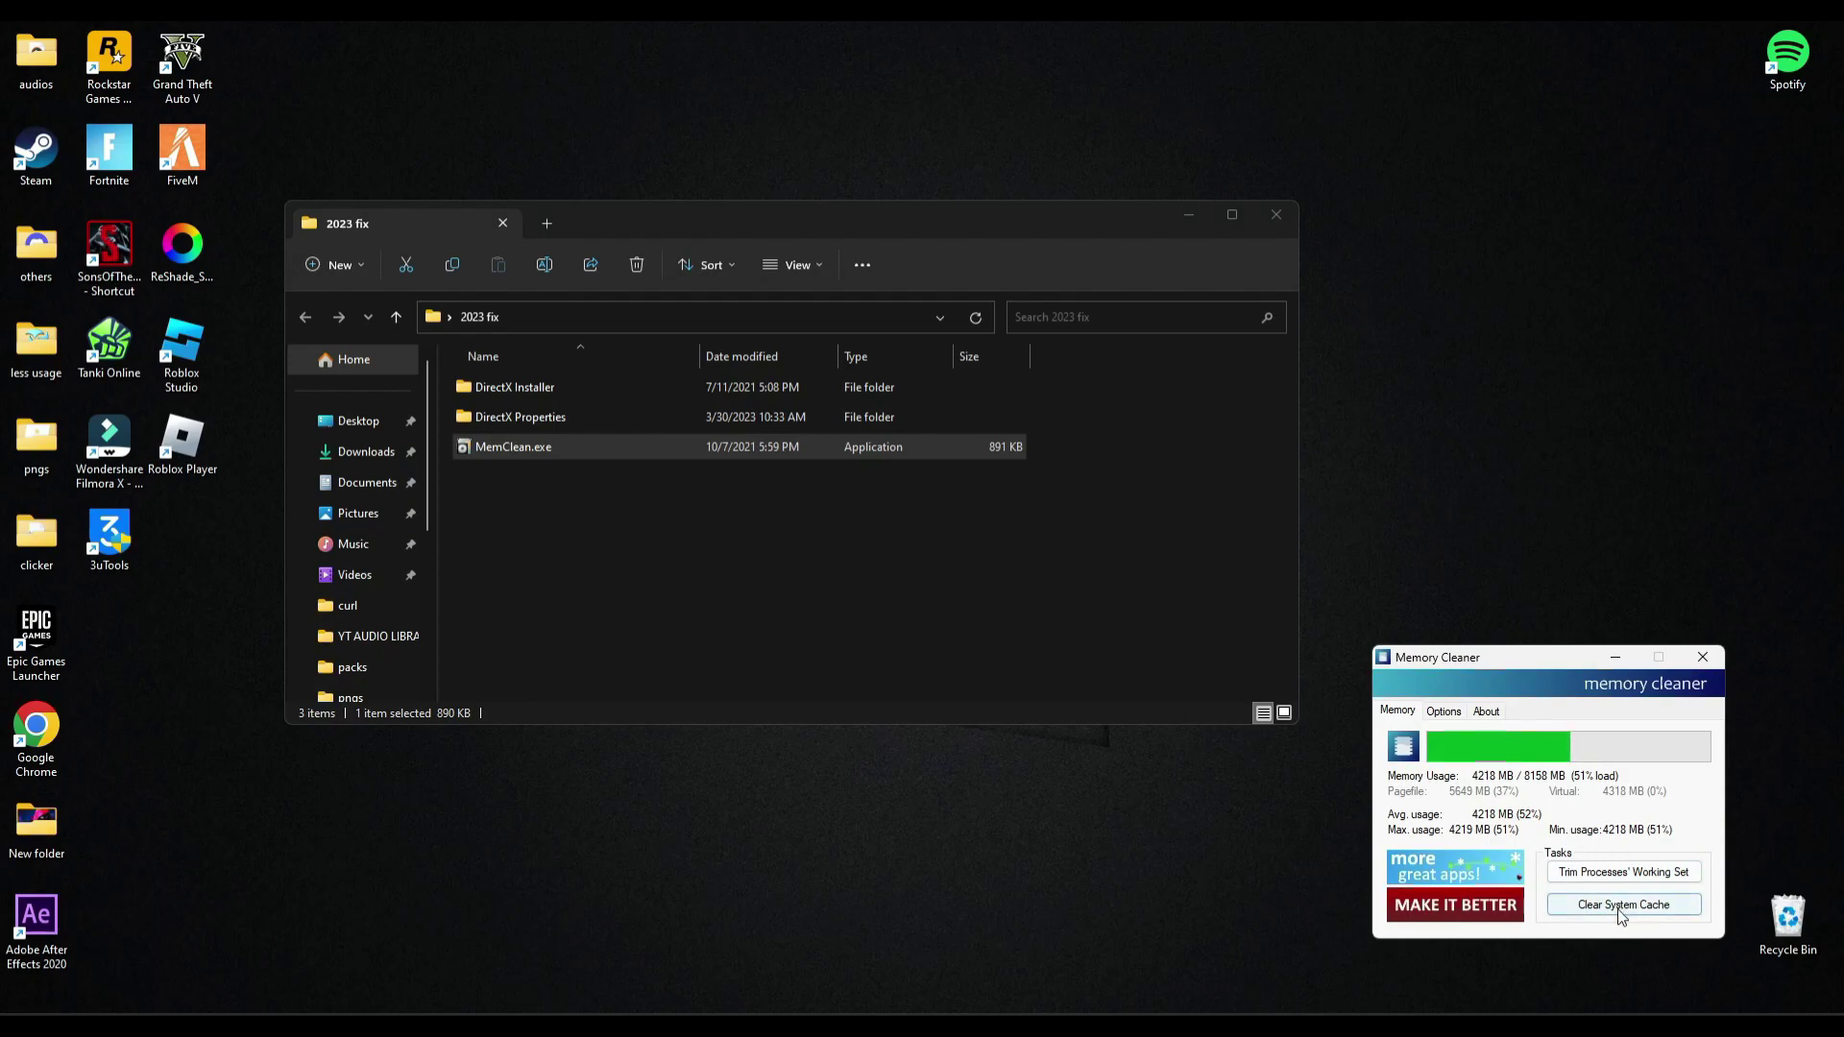
click(1614, 912)
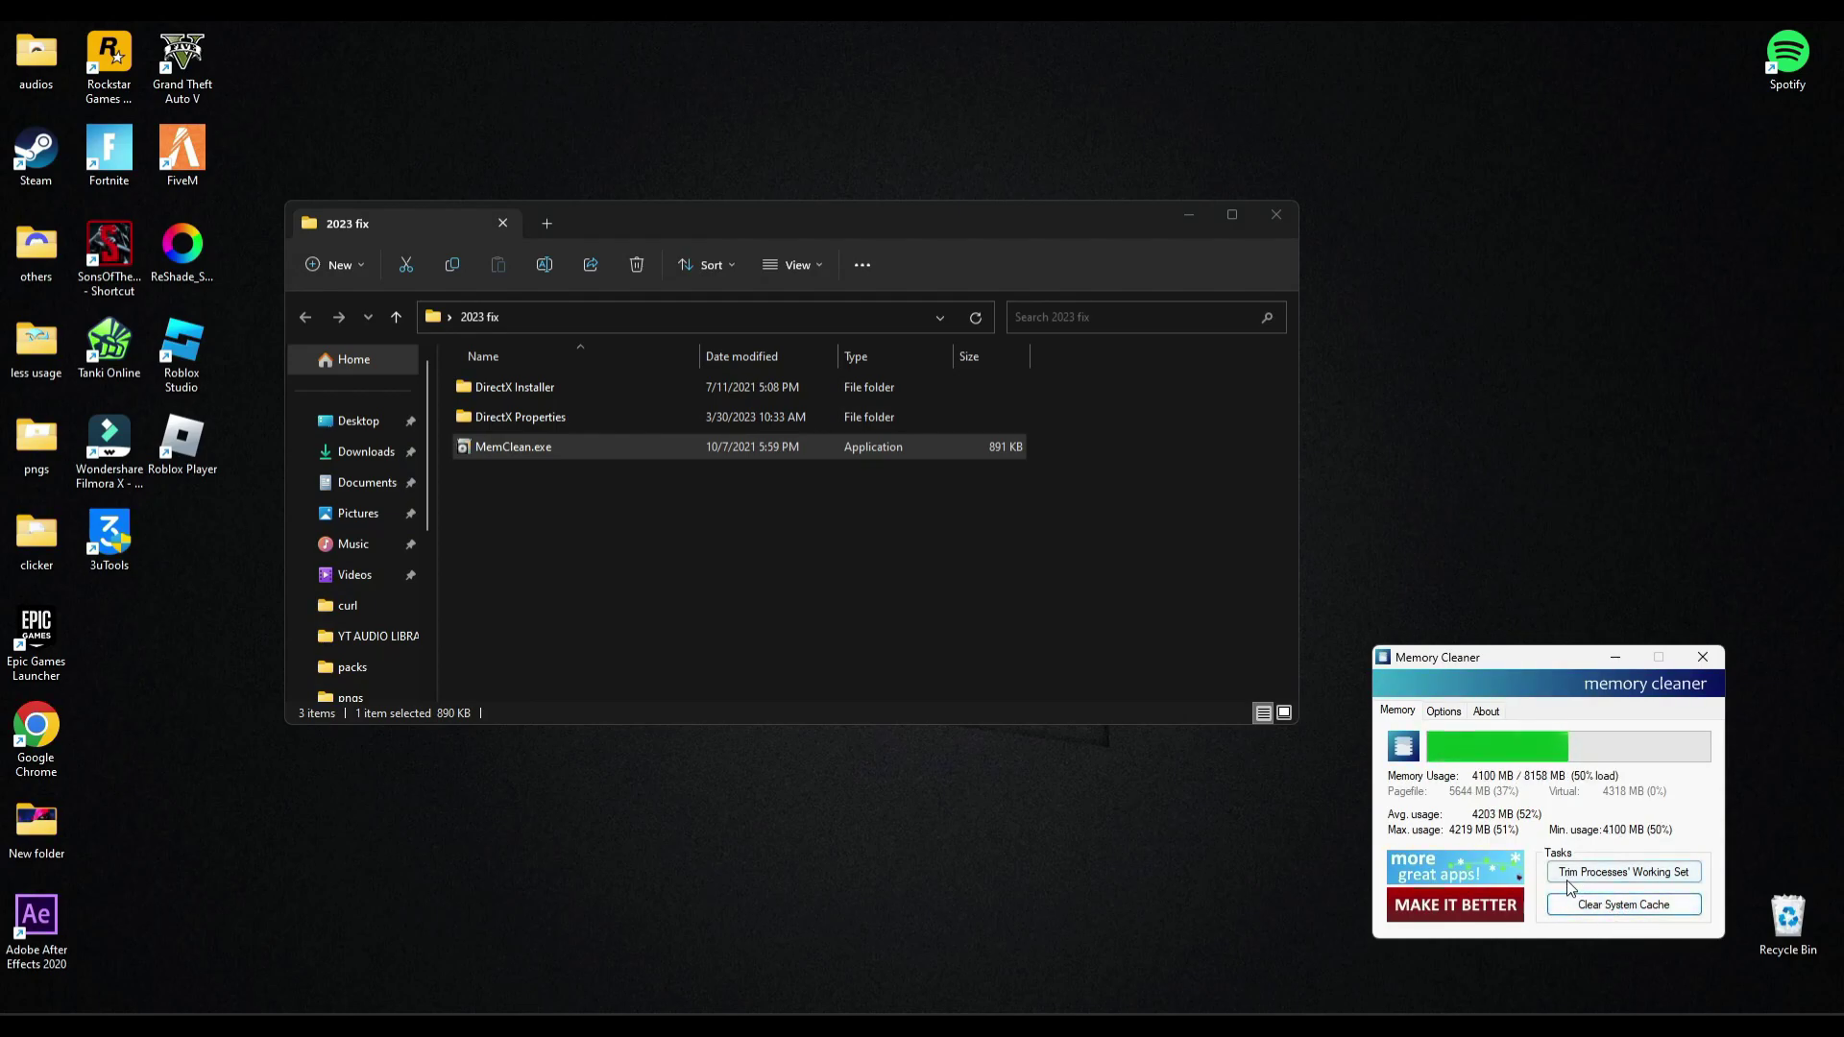
click(1629, 878)
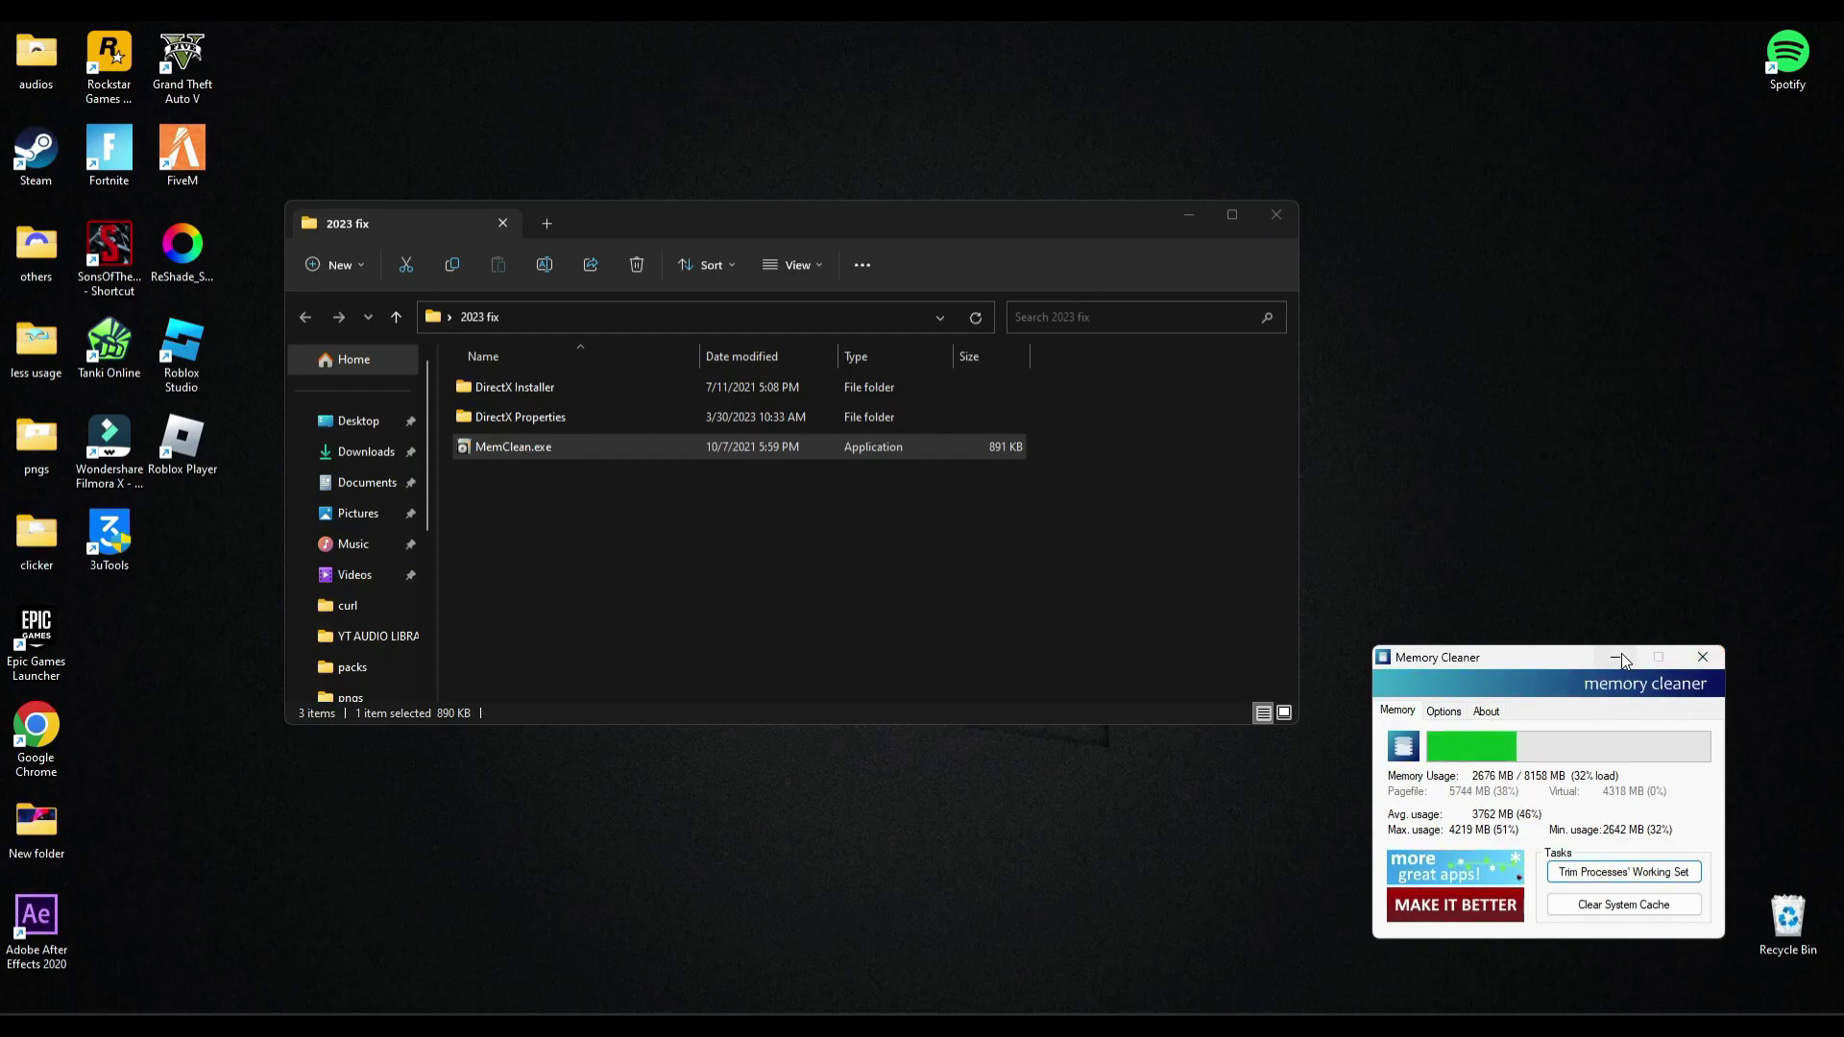
click(1706, 659)
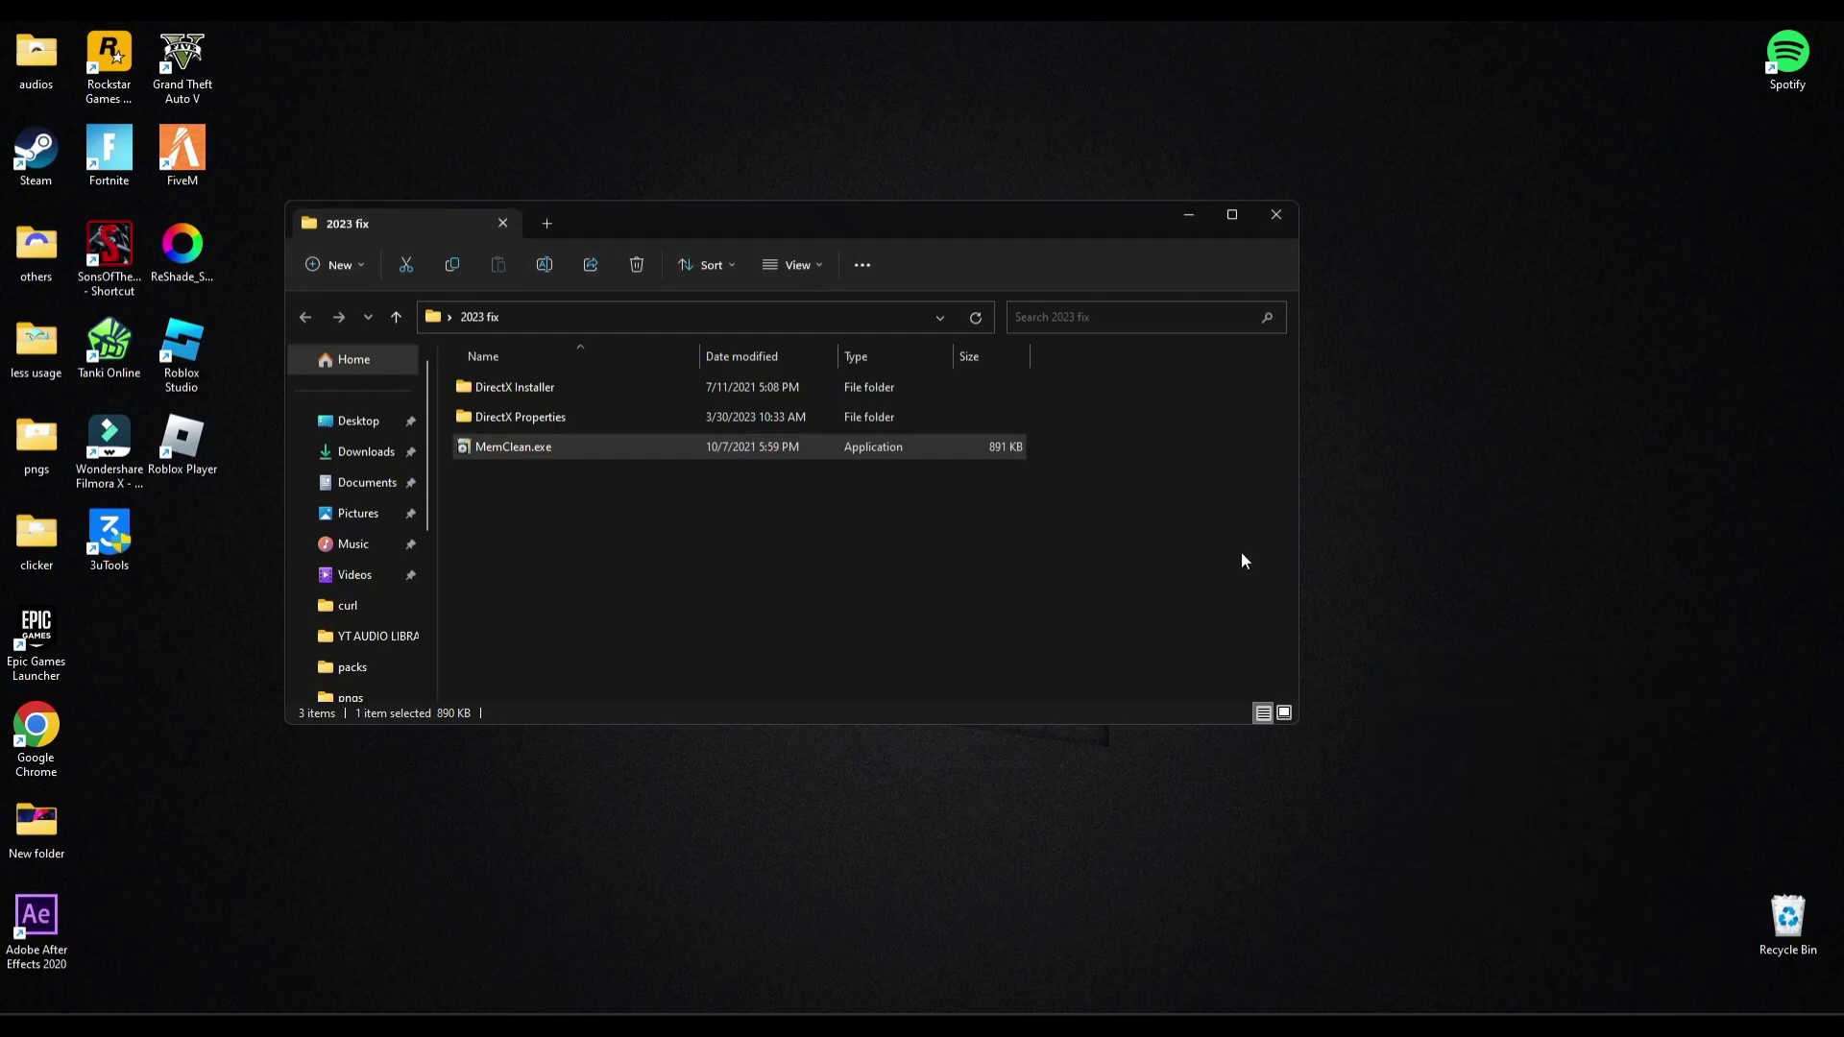
Run the DirectX Installer setup, accepting the licence and declining the Bing Bar.
double_click(504, 390)
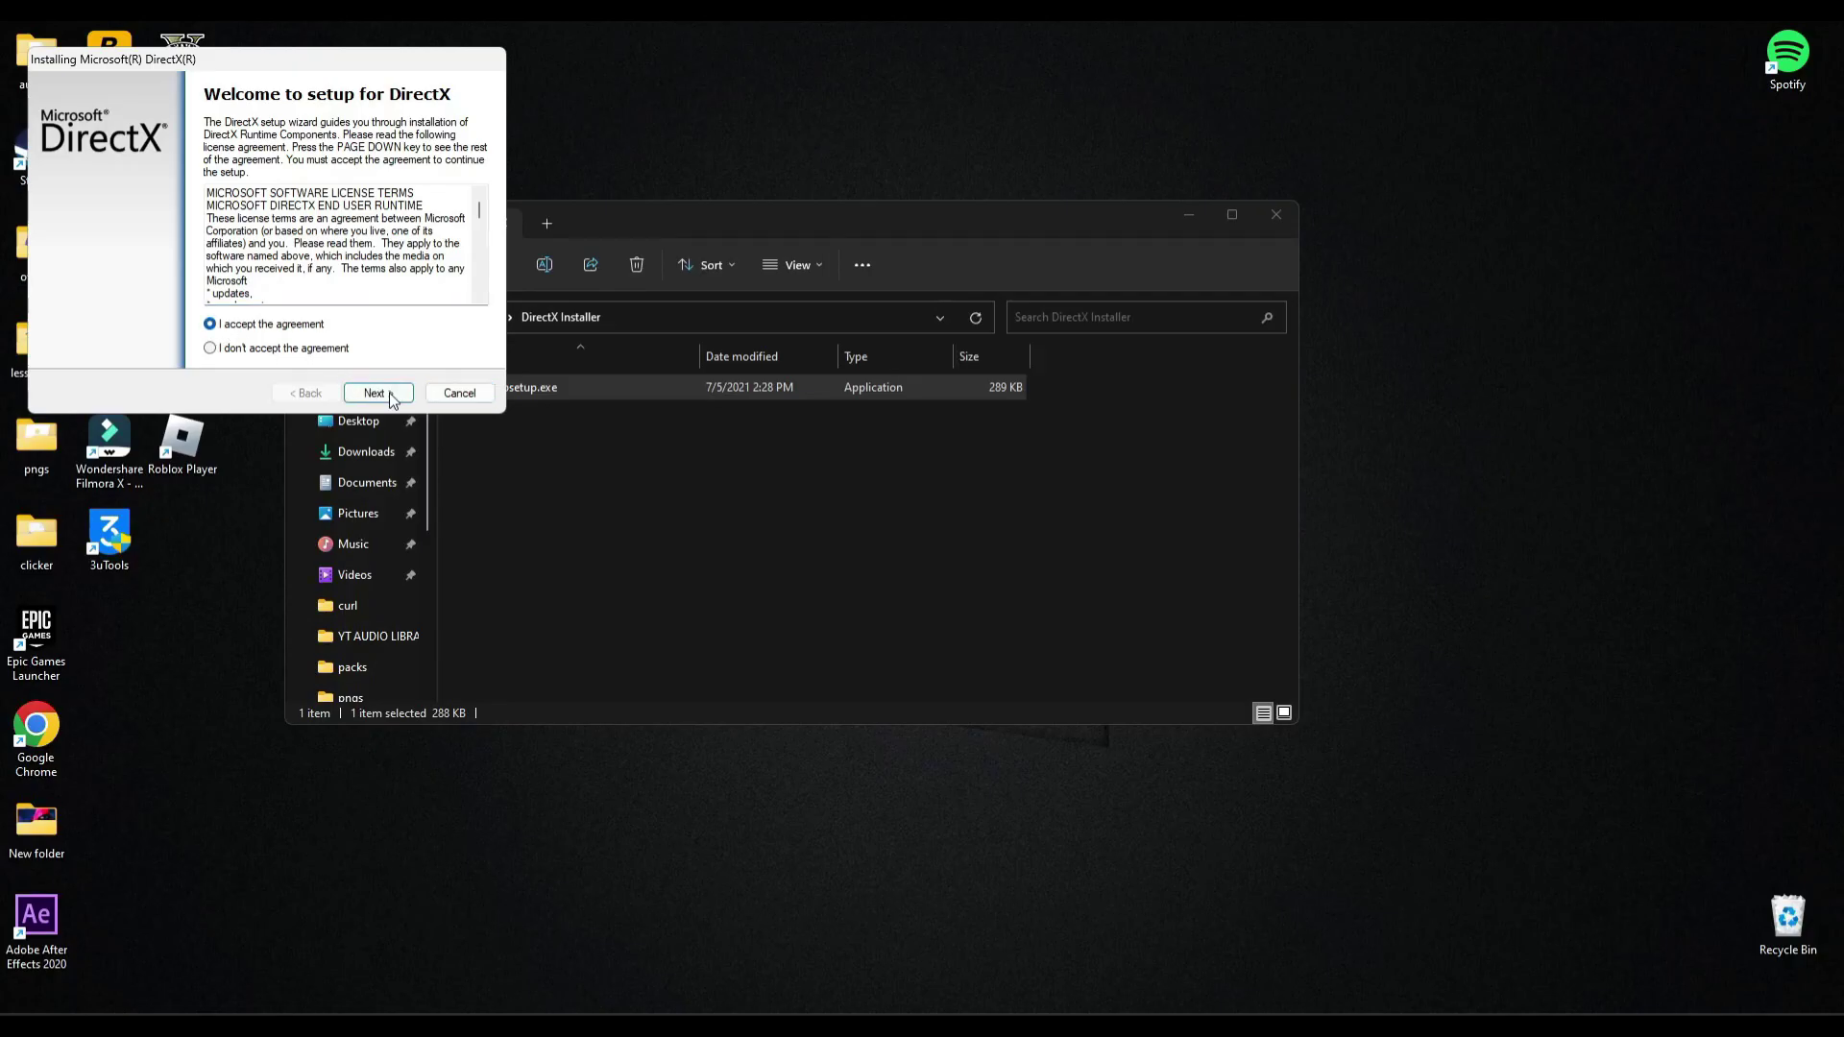
click(379, 393)
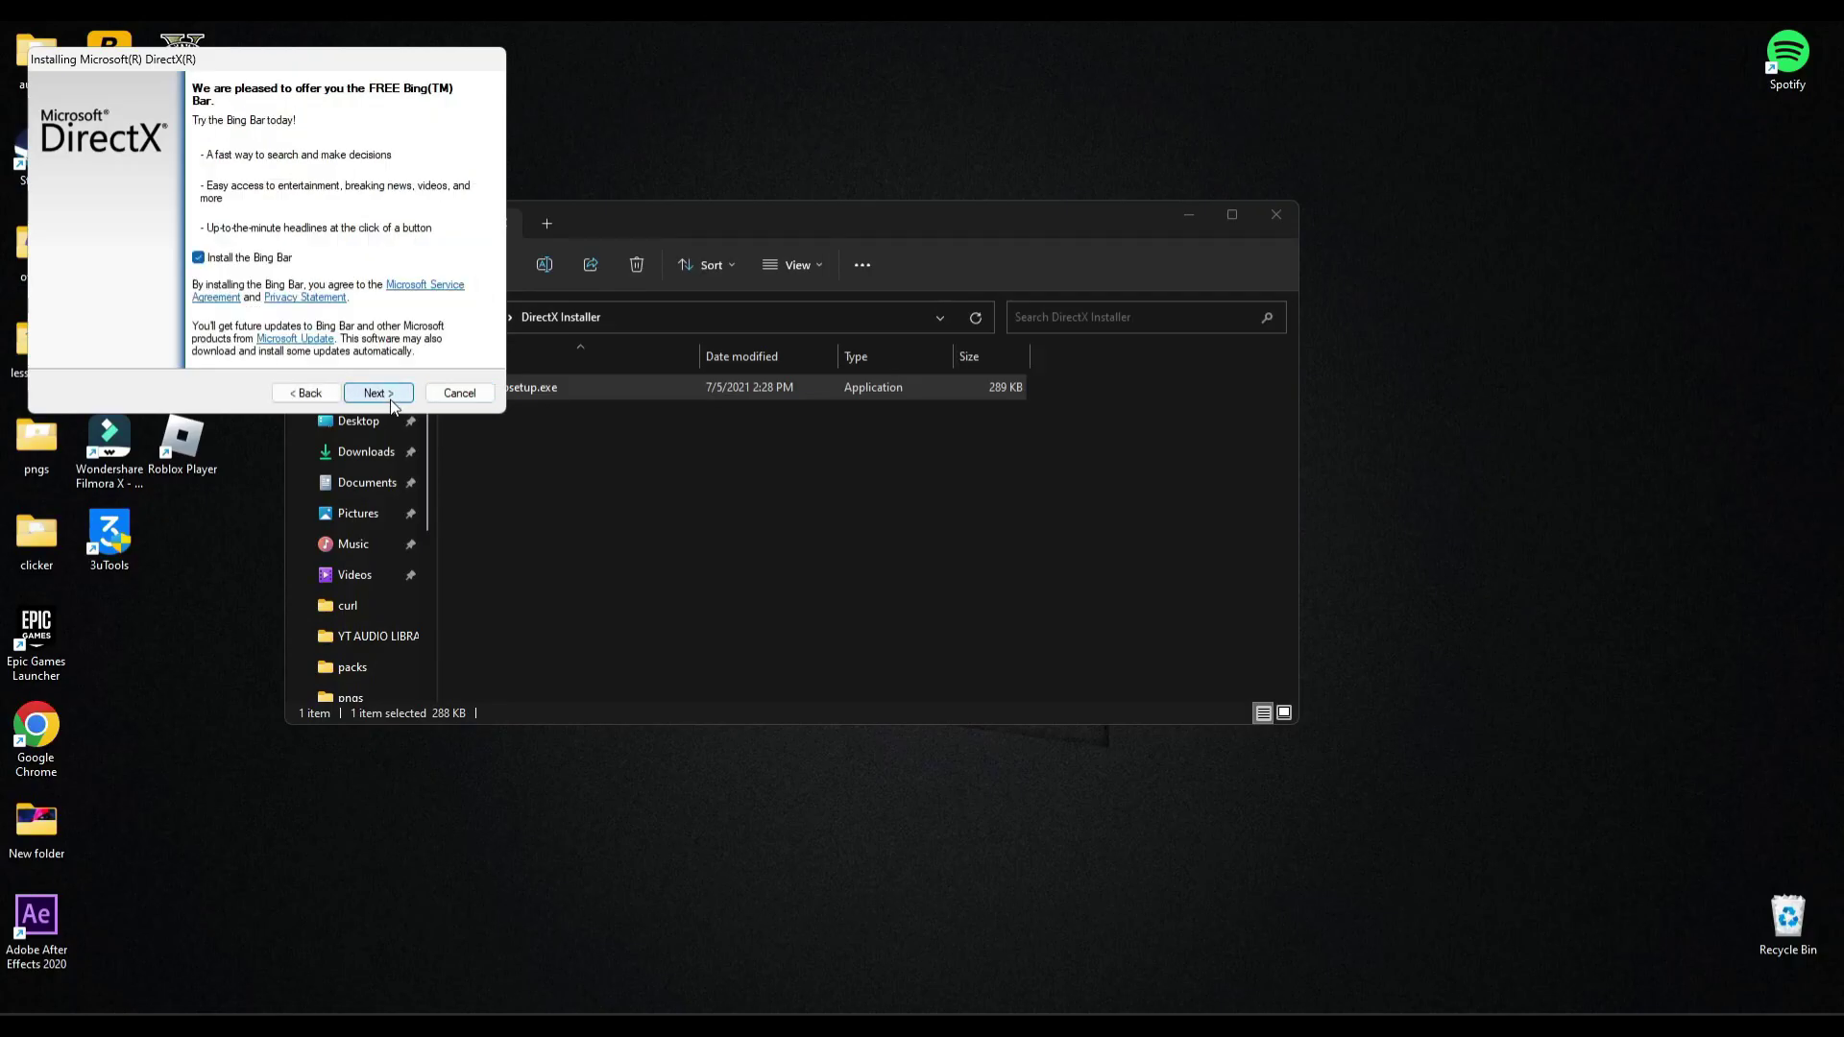
click(199, 258)
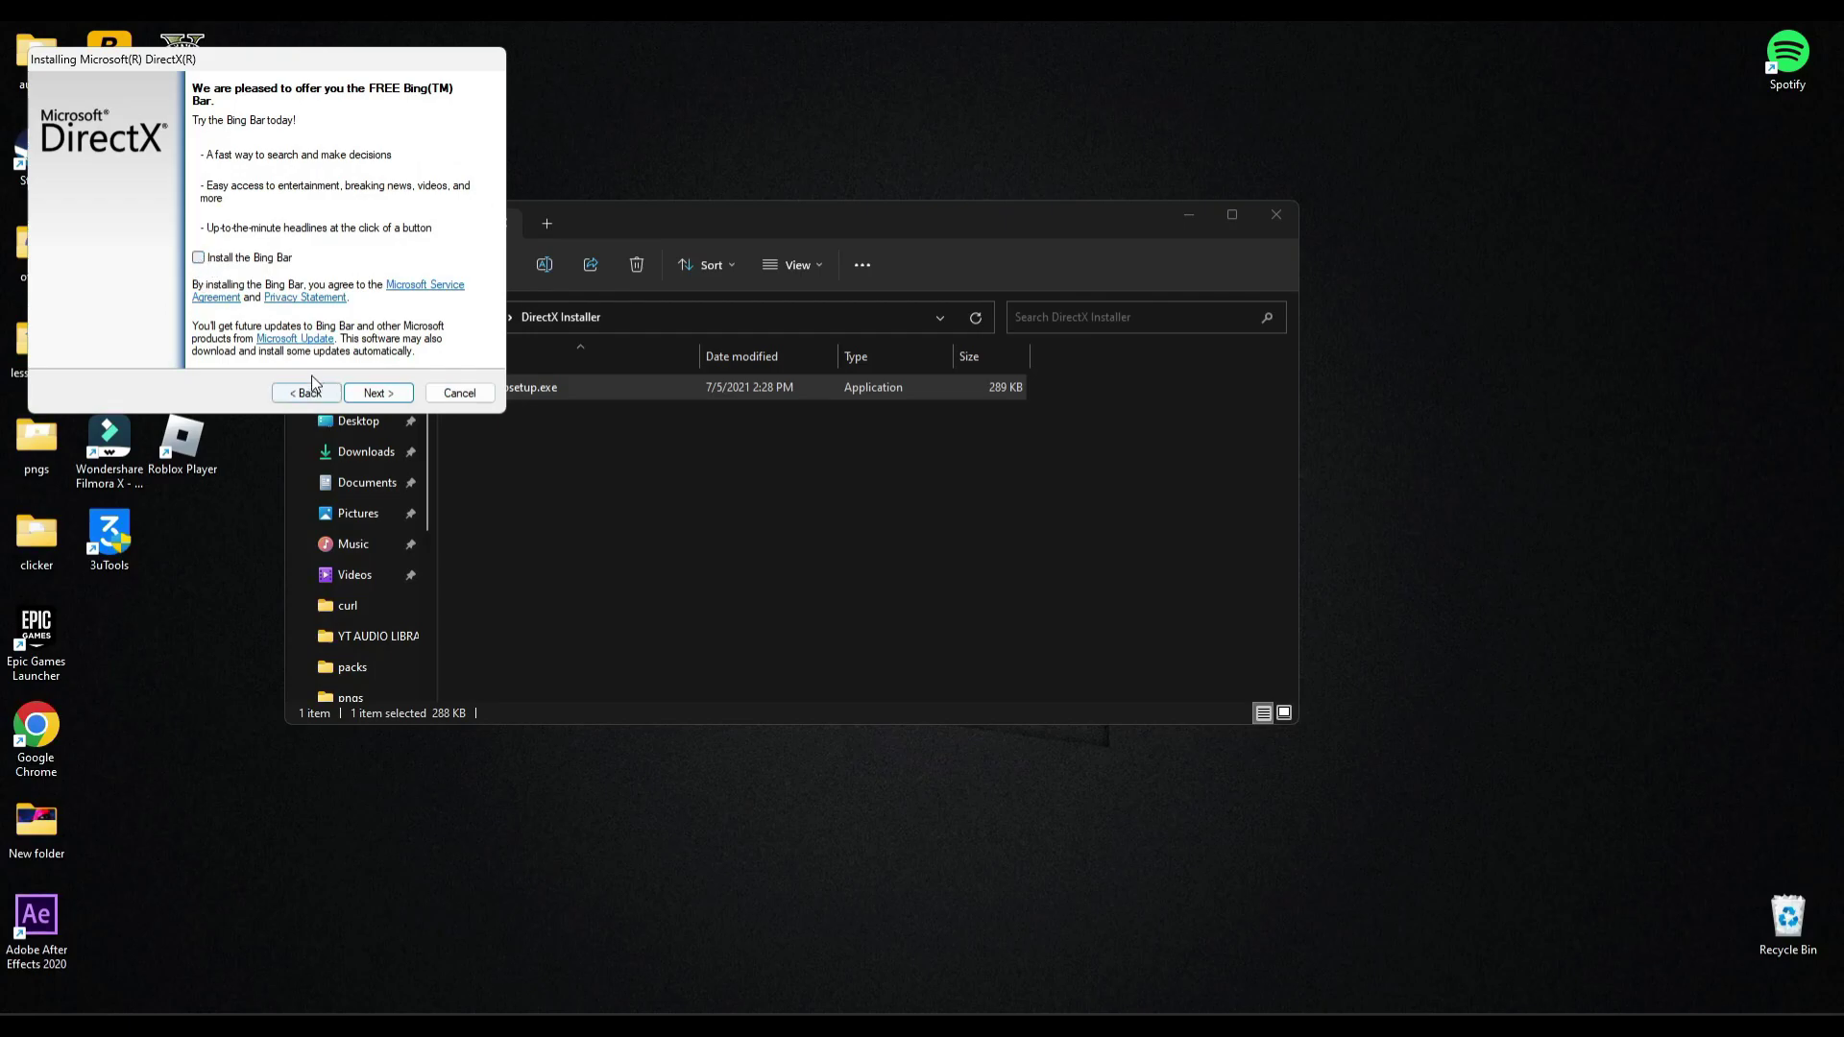
click(378, 393)
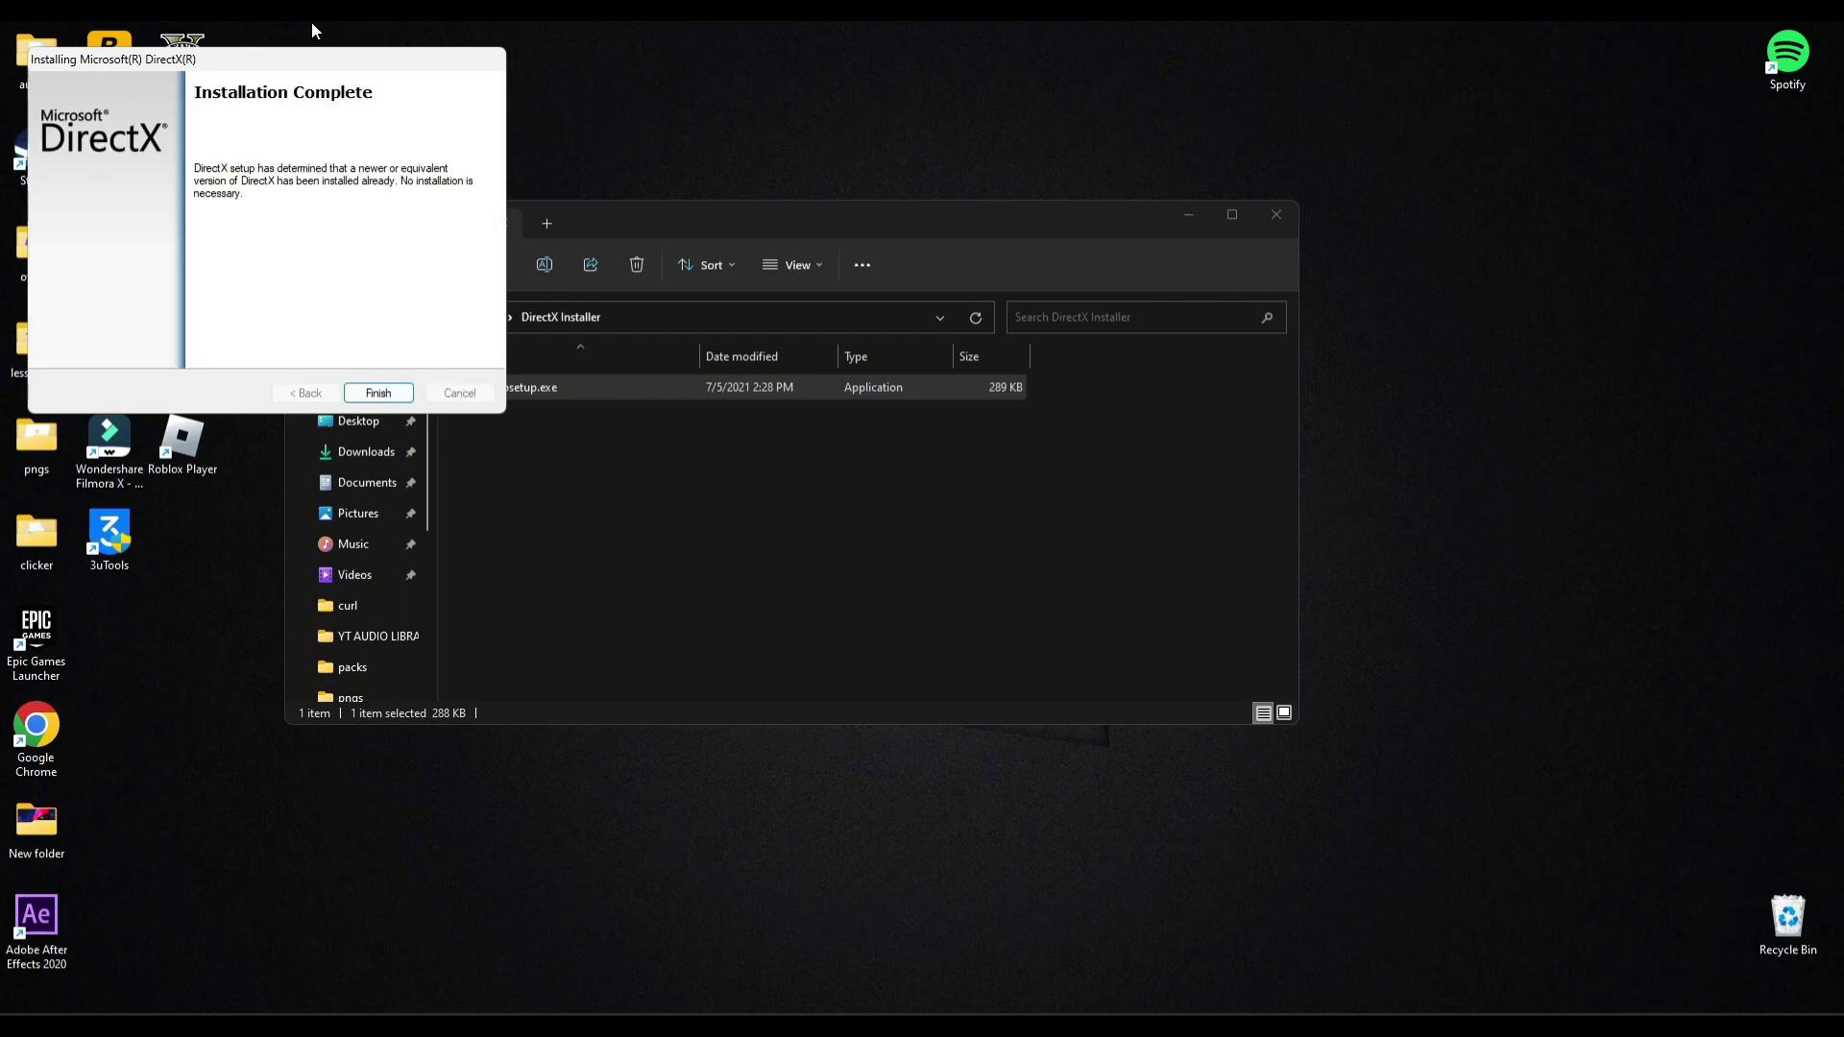
drag(288, 70, 519, 132)
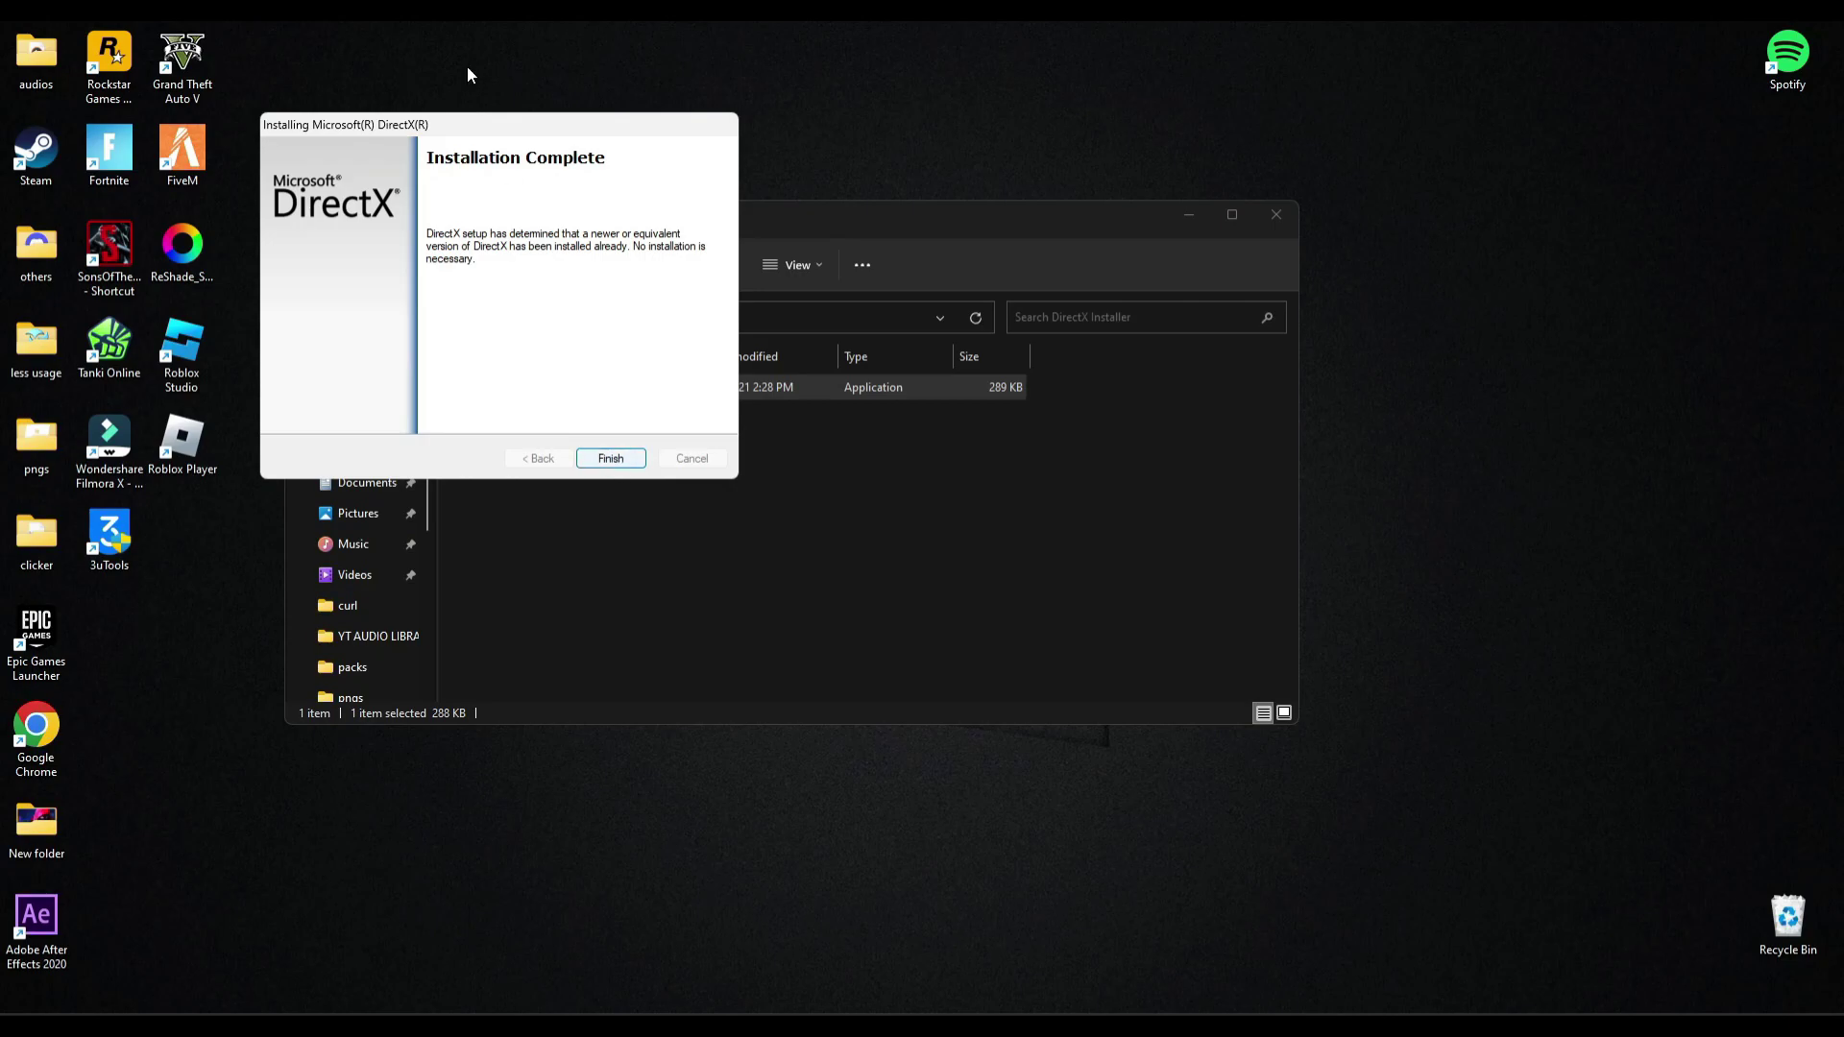
drag(503, 134, 543, 149)
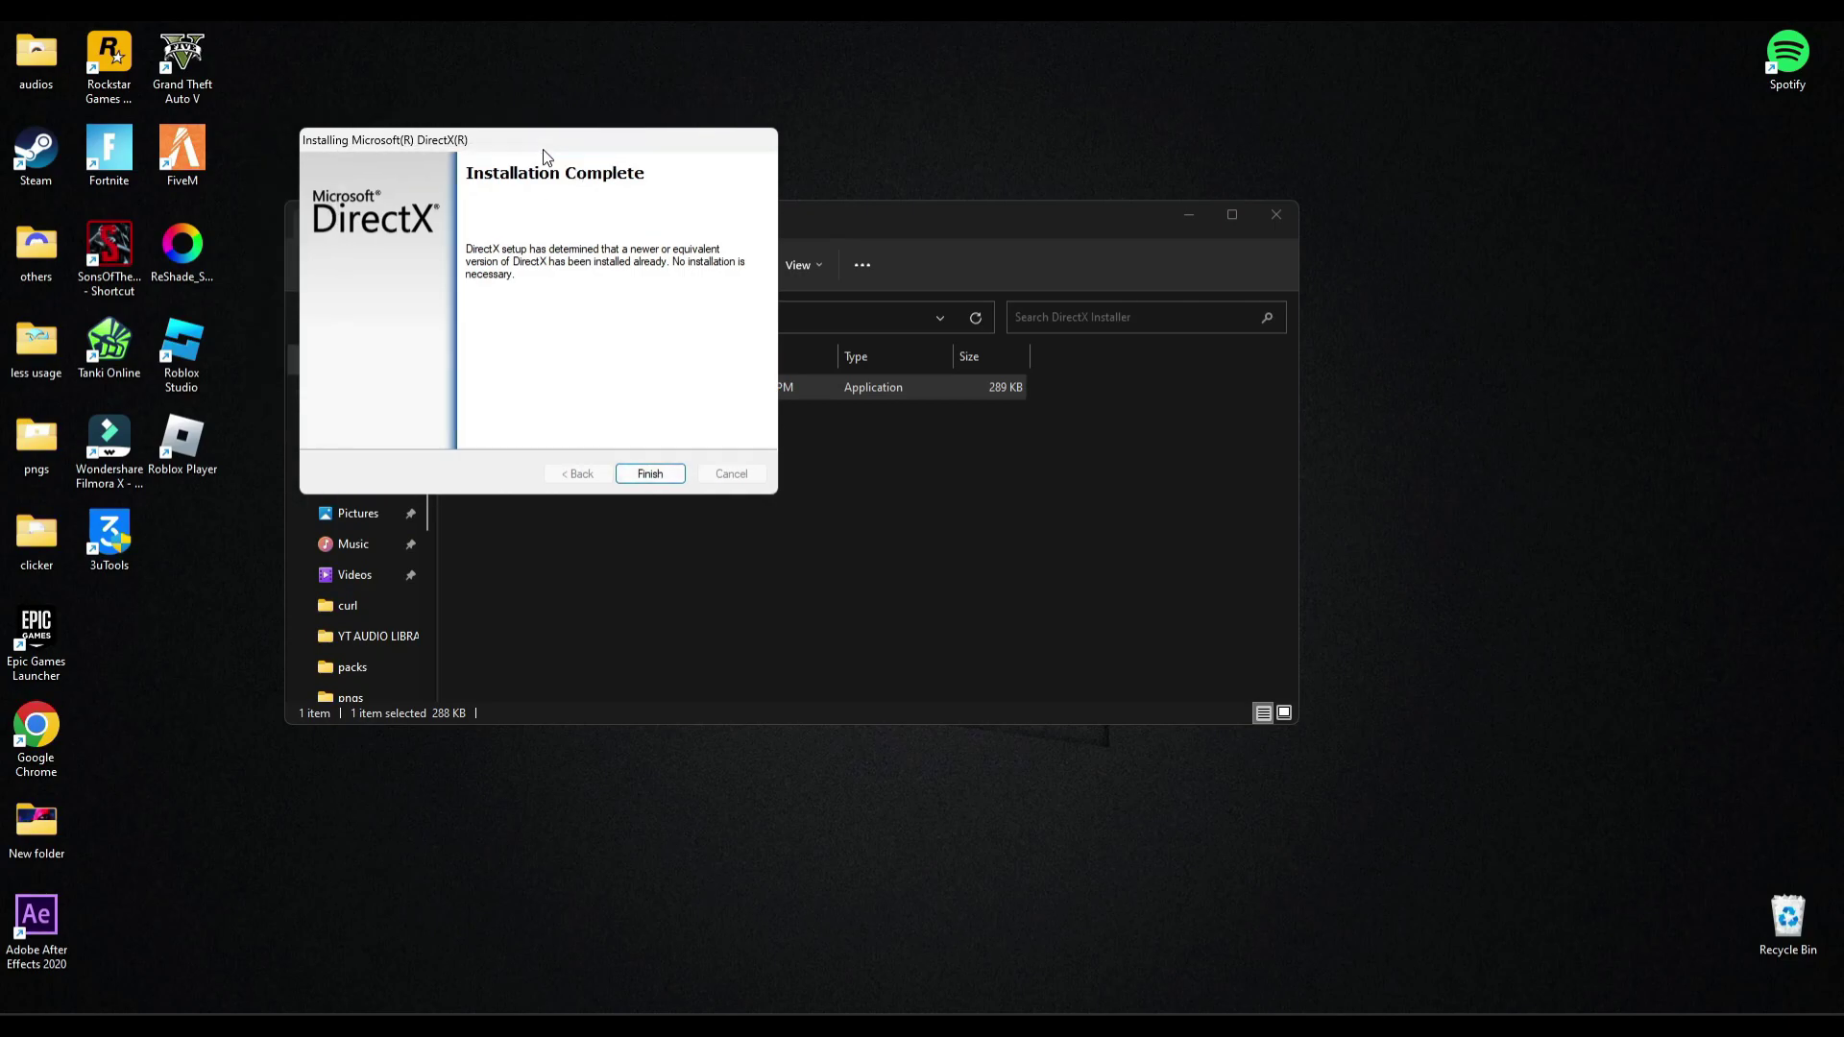
Finish DirectX setup, then open DirectX Properties' Direct3D 10.x/11.x executable list.
click(651, 475)
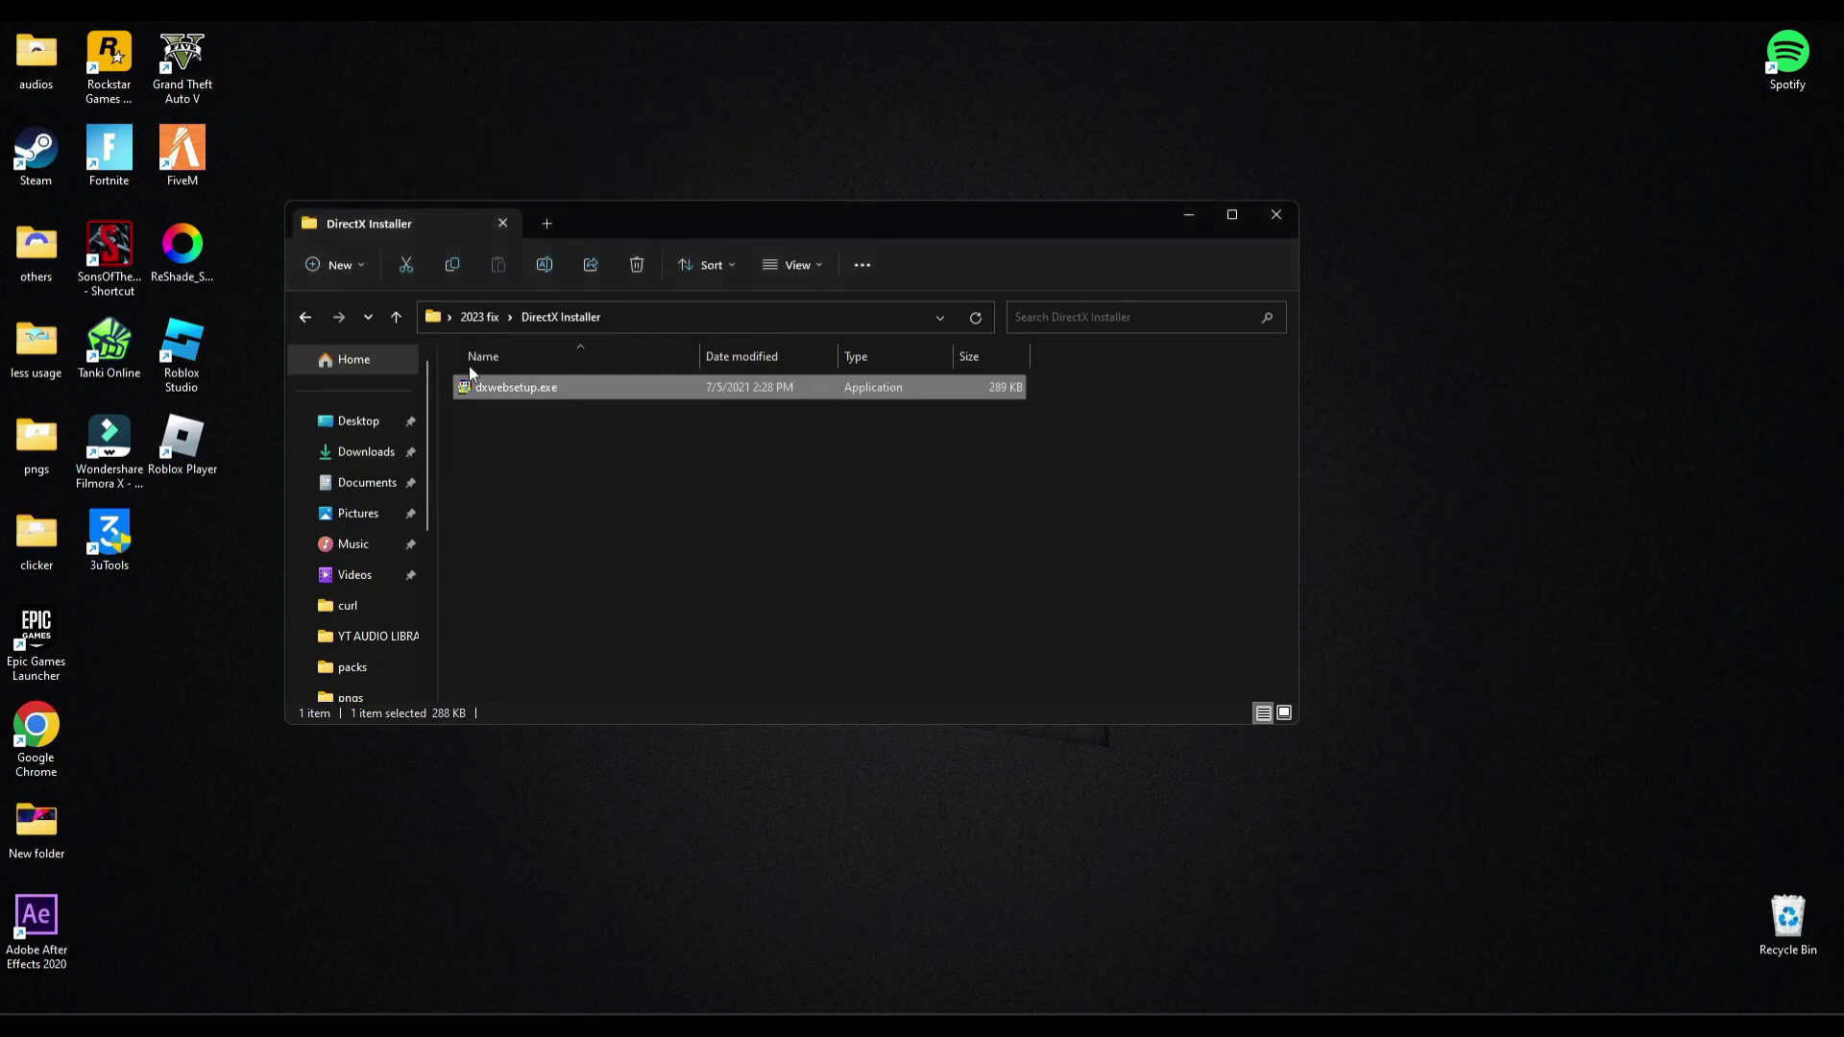
click(305, 316)
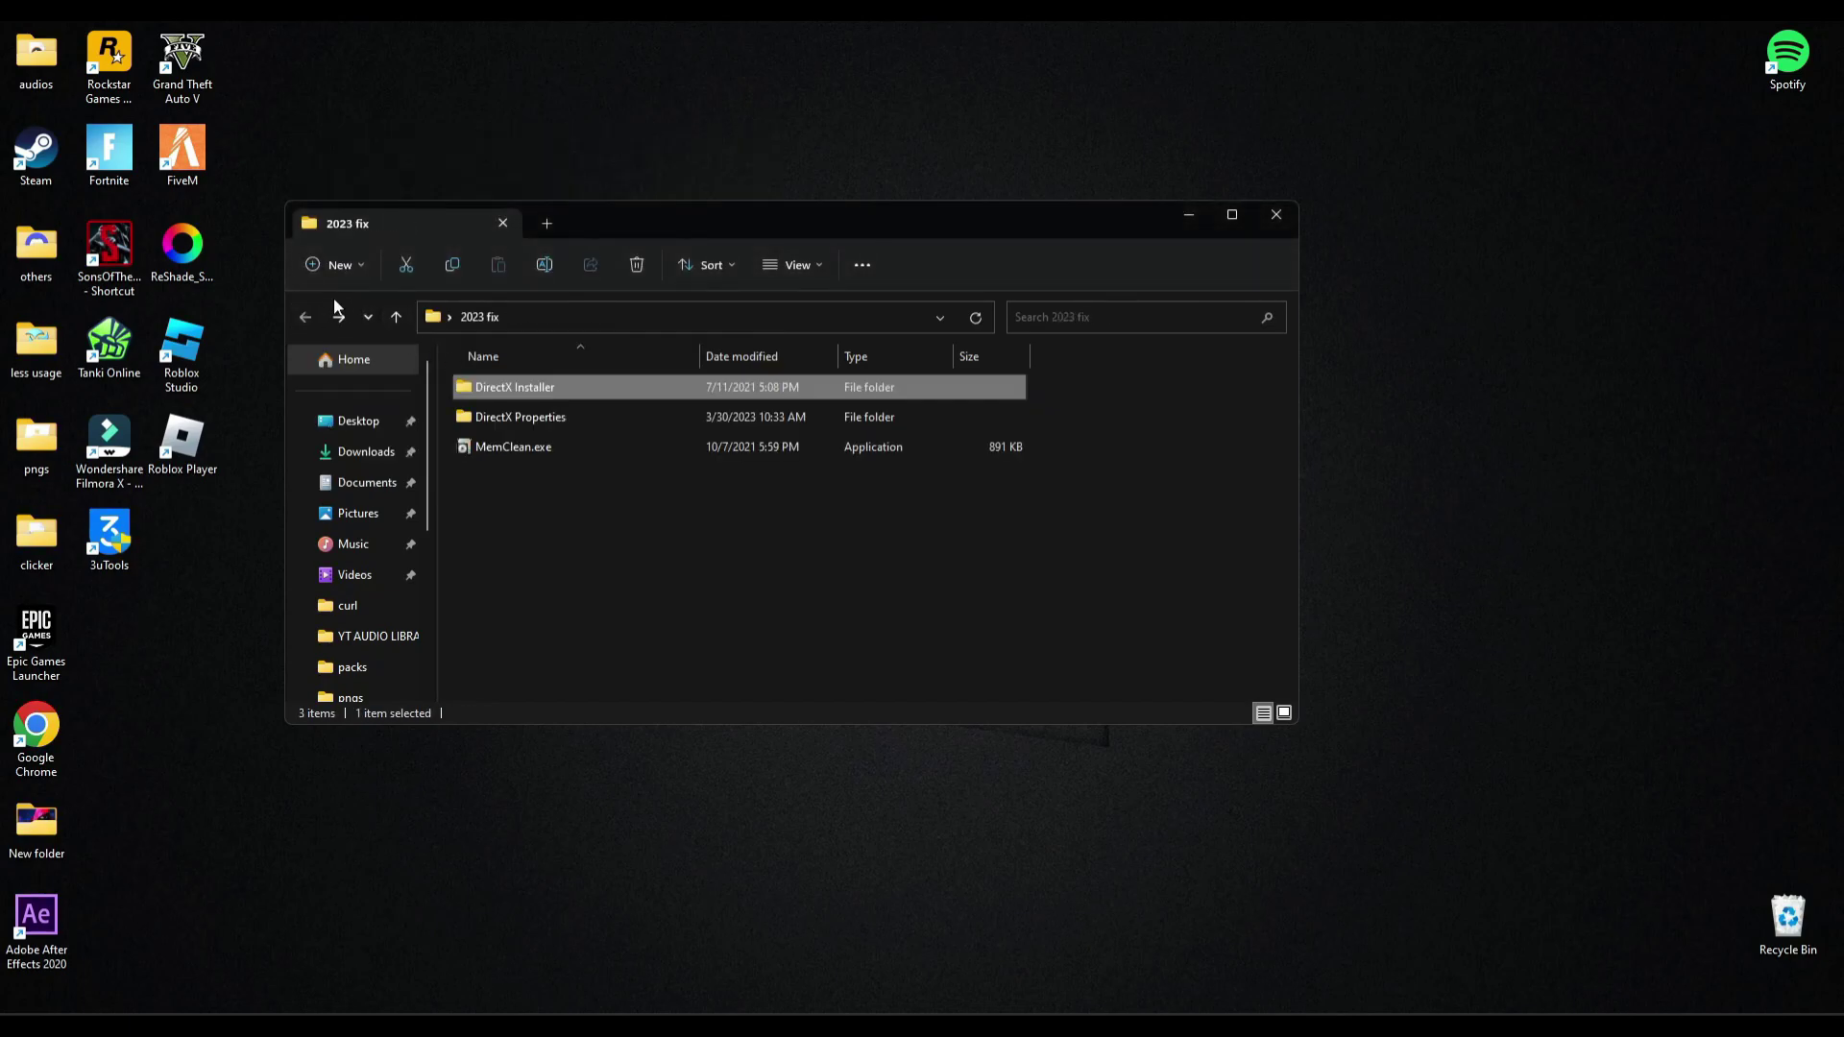
double_click(518, 418)
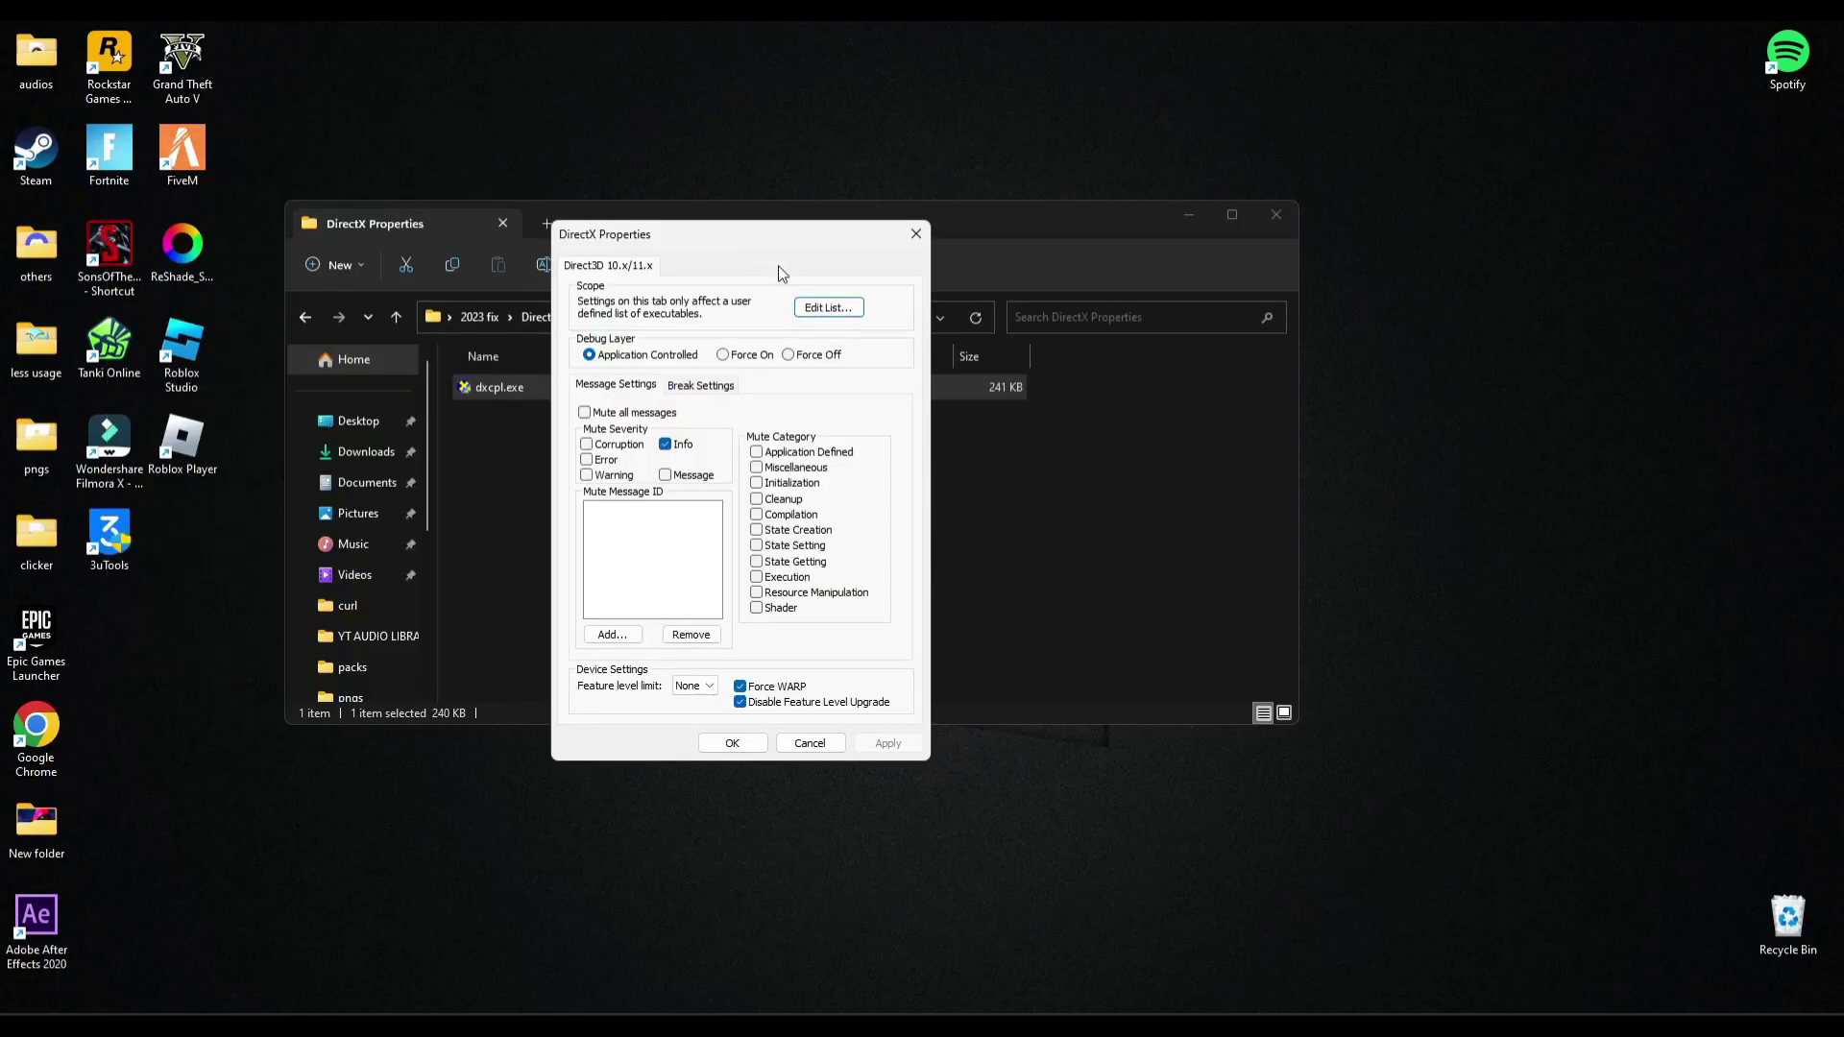
click(832, 310)
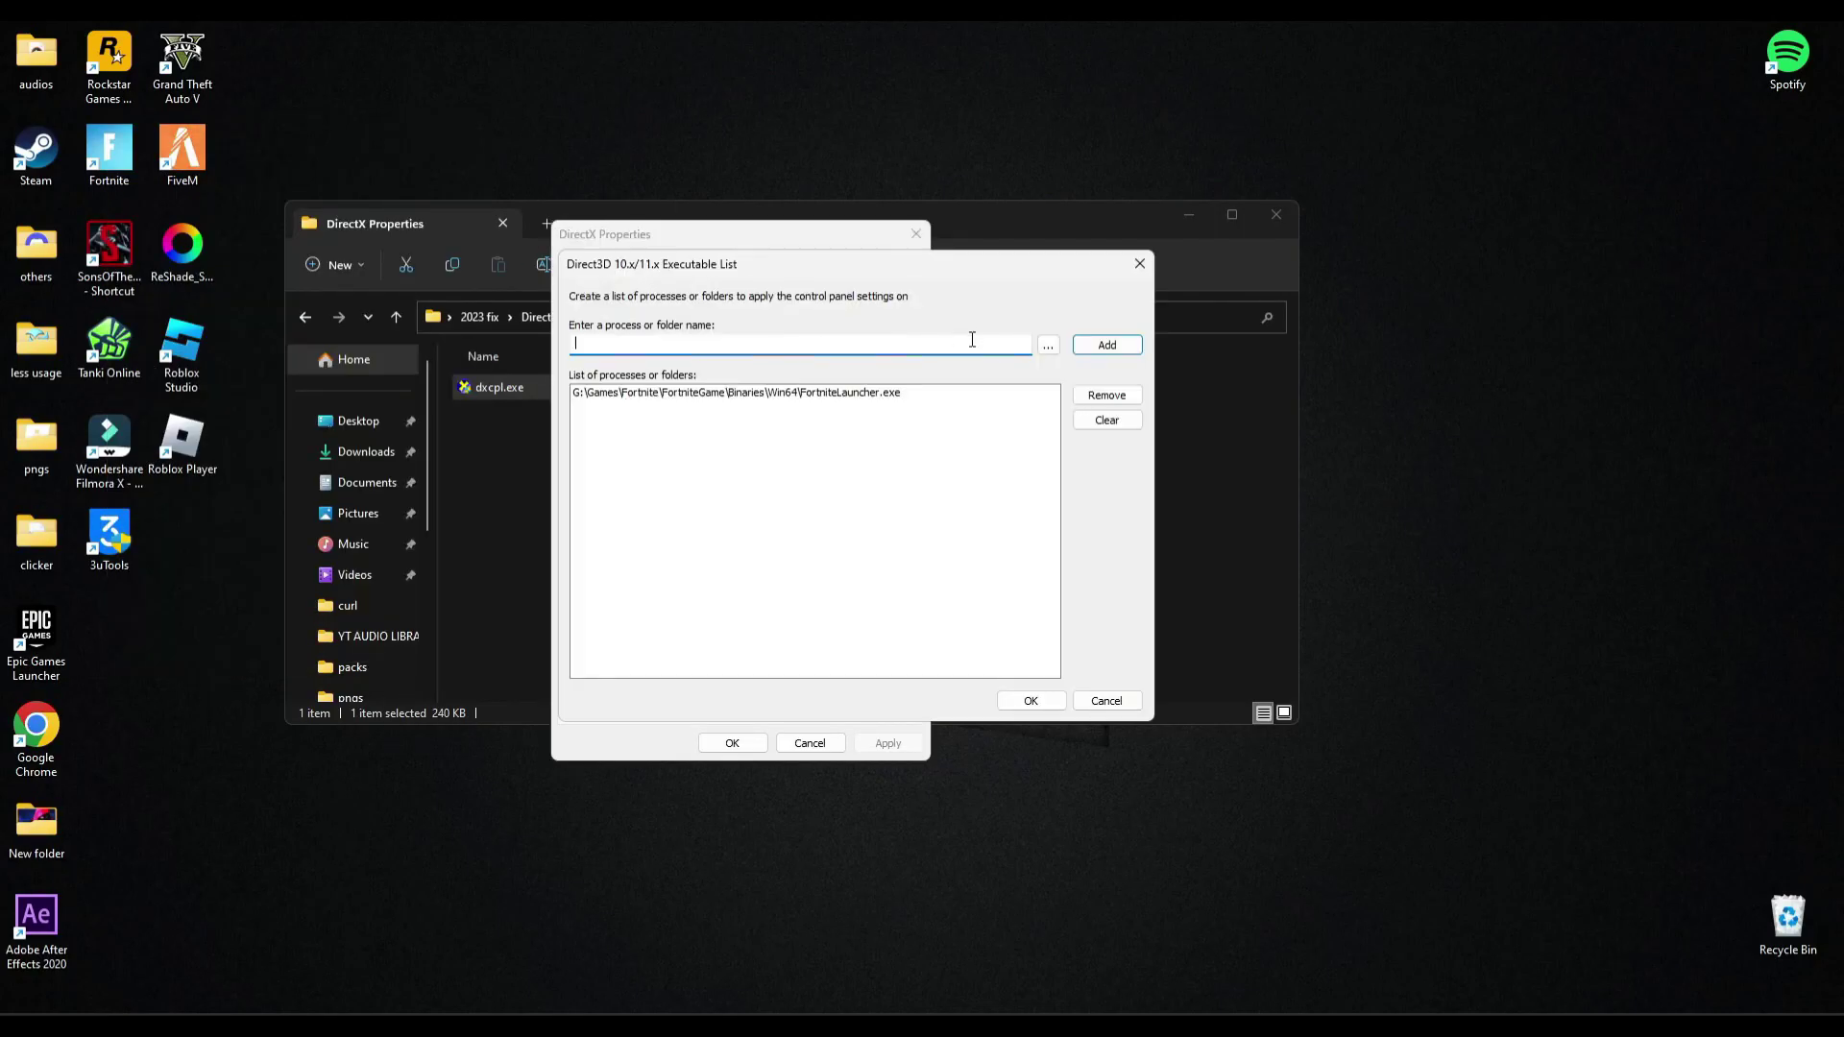
Open the AppData folder through the Run dialog.
key(super+s)
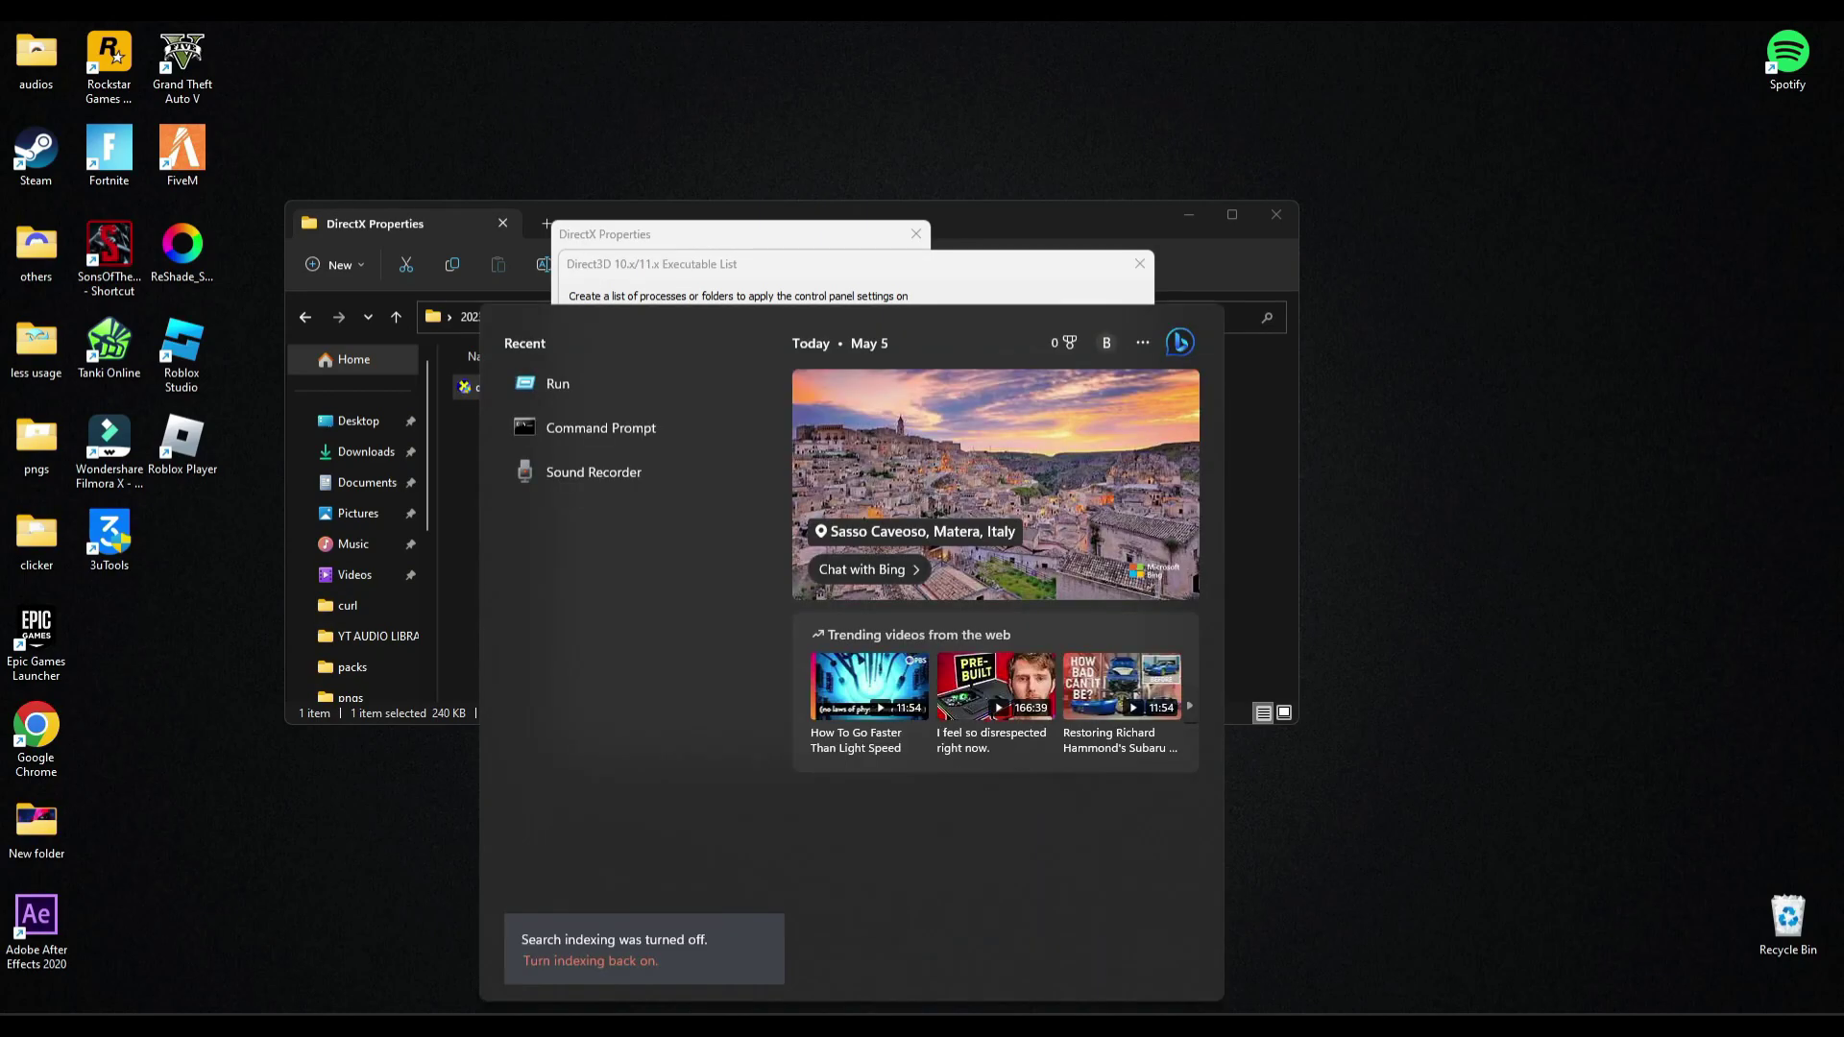
text(run)
key(Return)
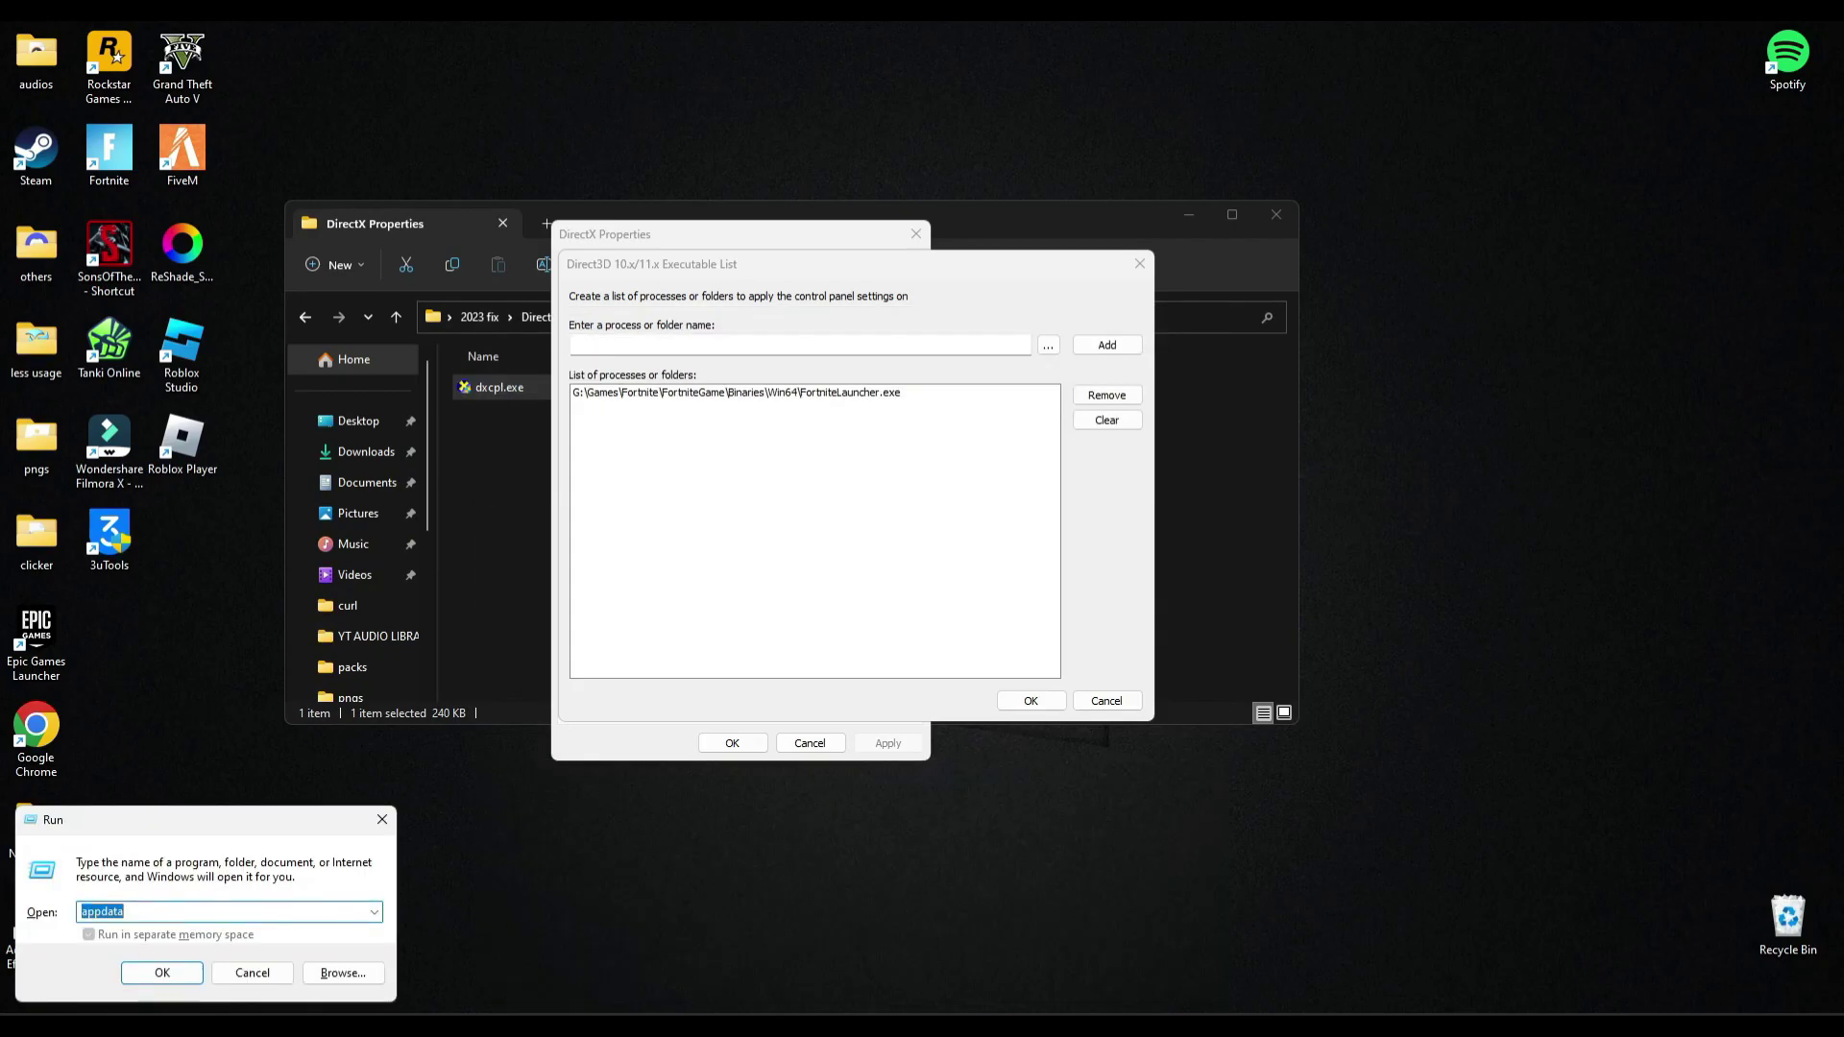
drag(144, 822, 223, 770)
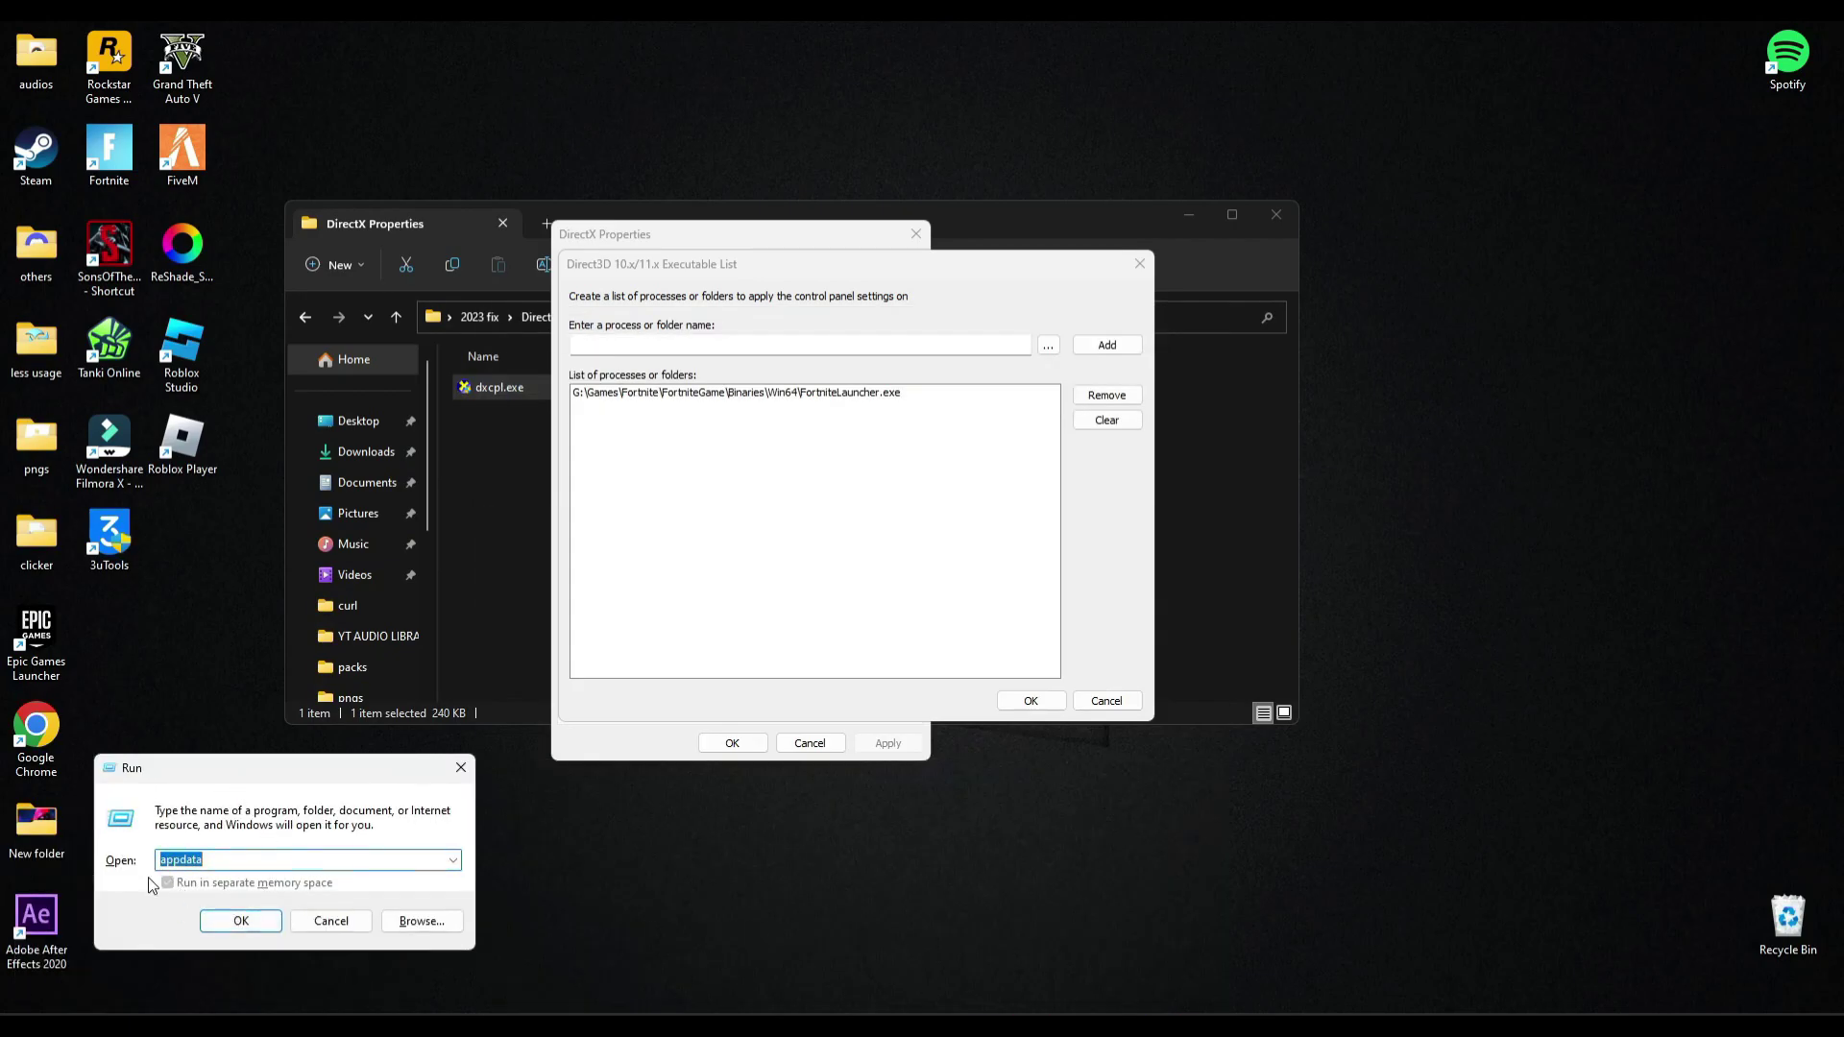
click(245, 923)
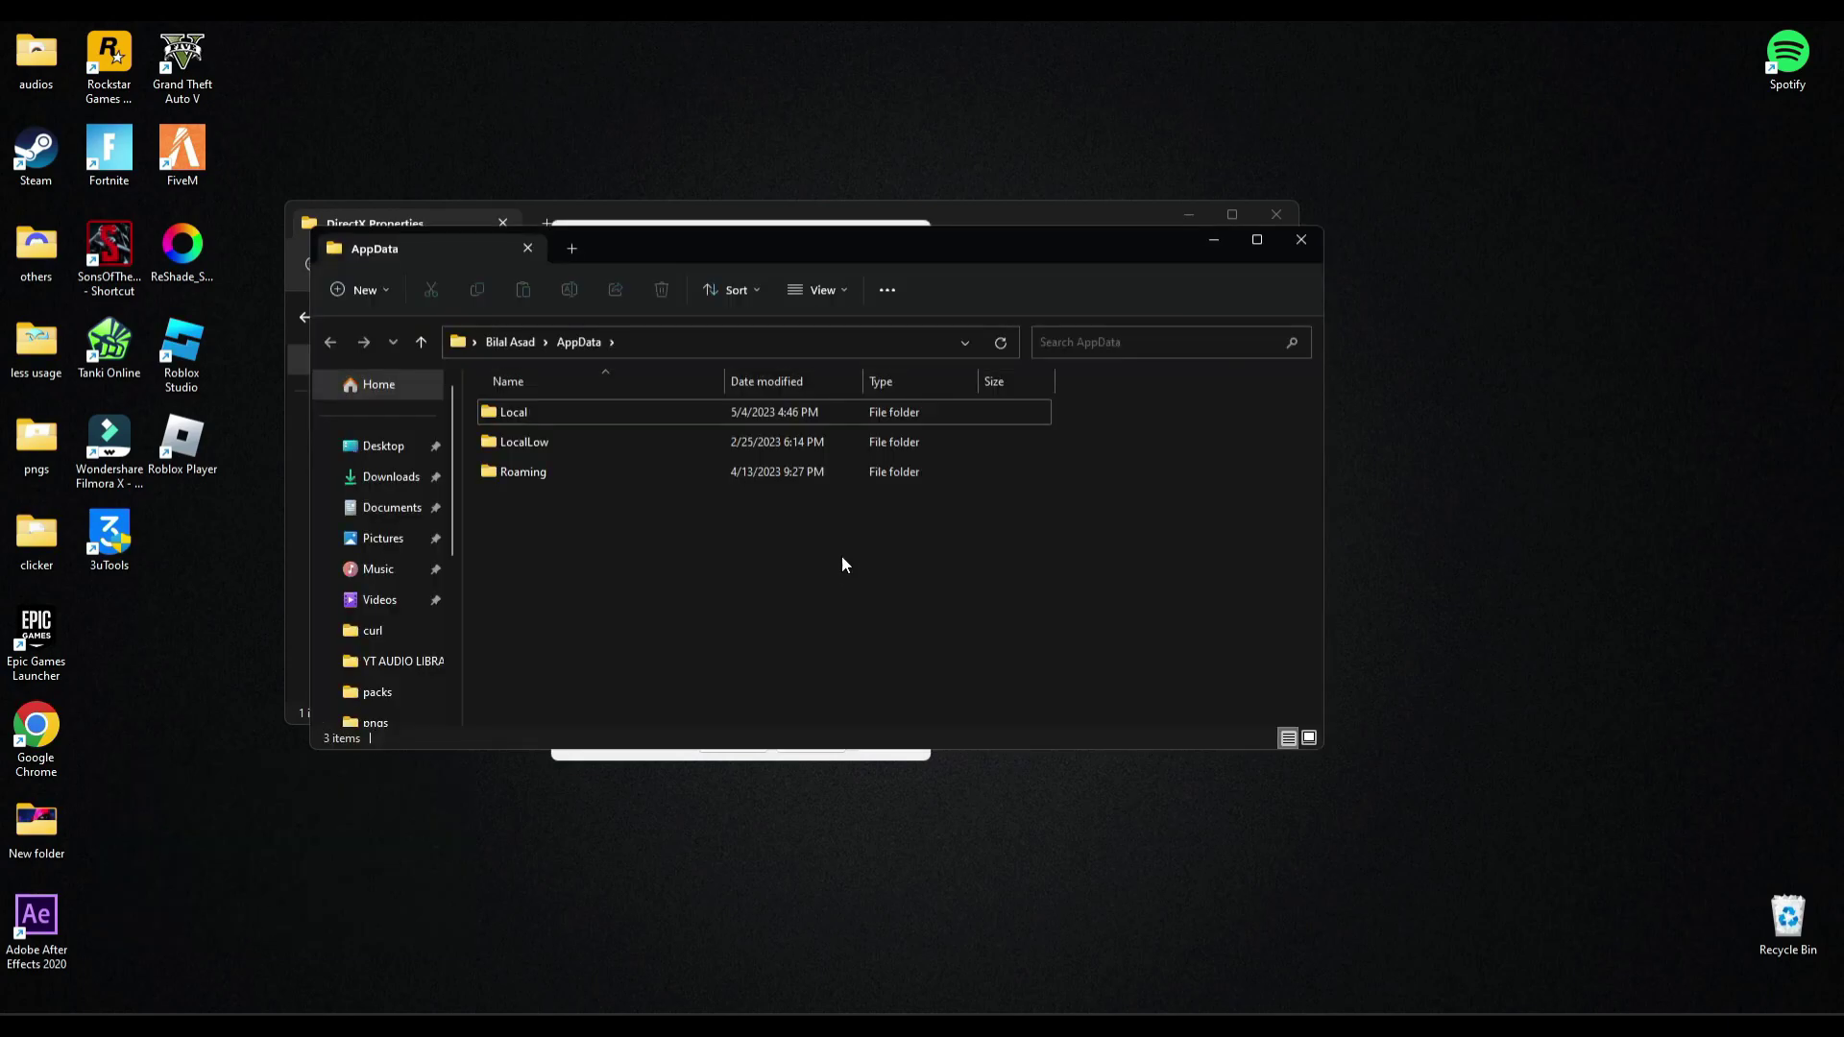
Browse to Local\Roblox\Versions\version-31b938635c234124 and copy its full folder path.
double_click(532, 418)
click(581, 503)
key(r)
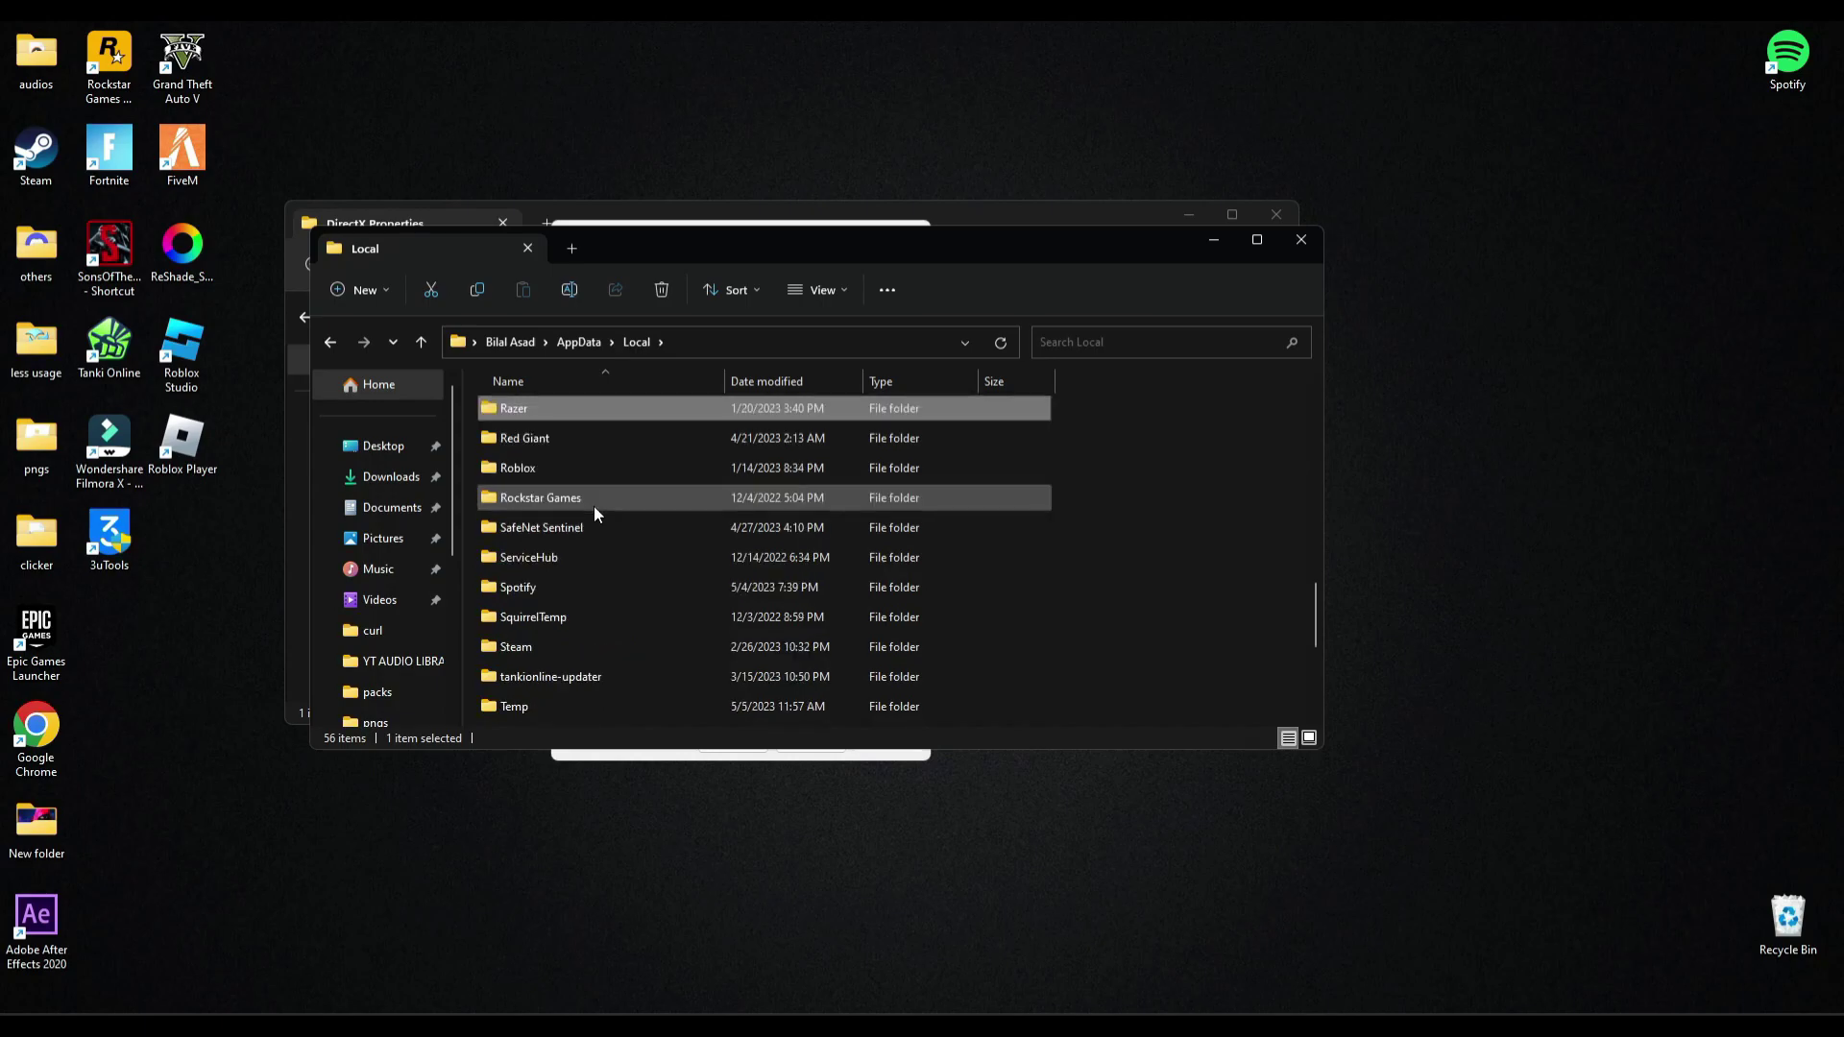
double_click(545, 467)
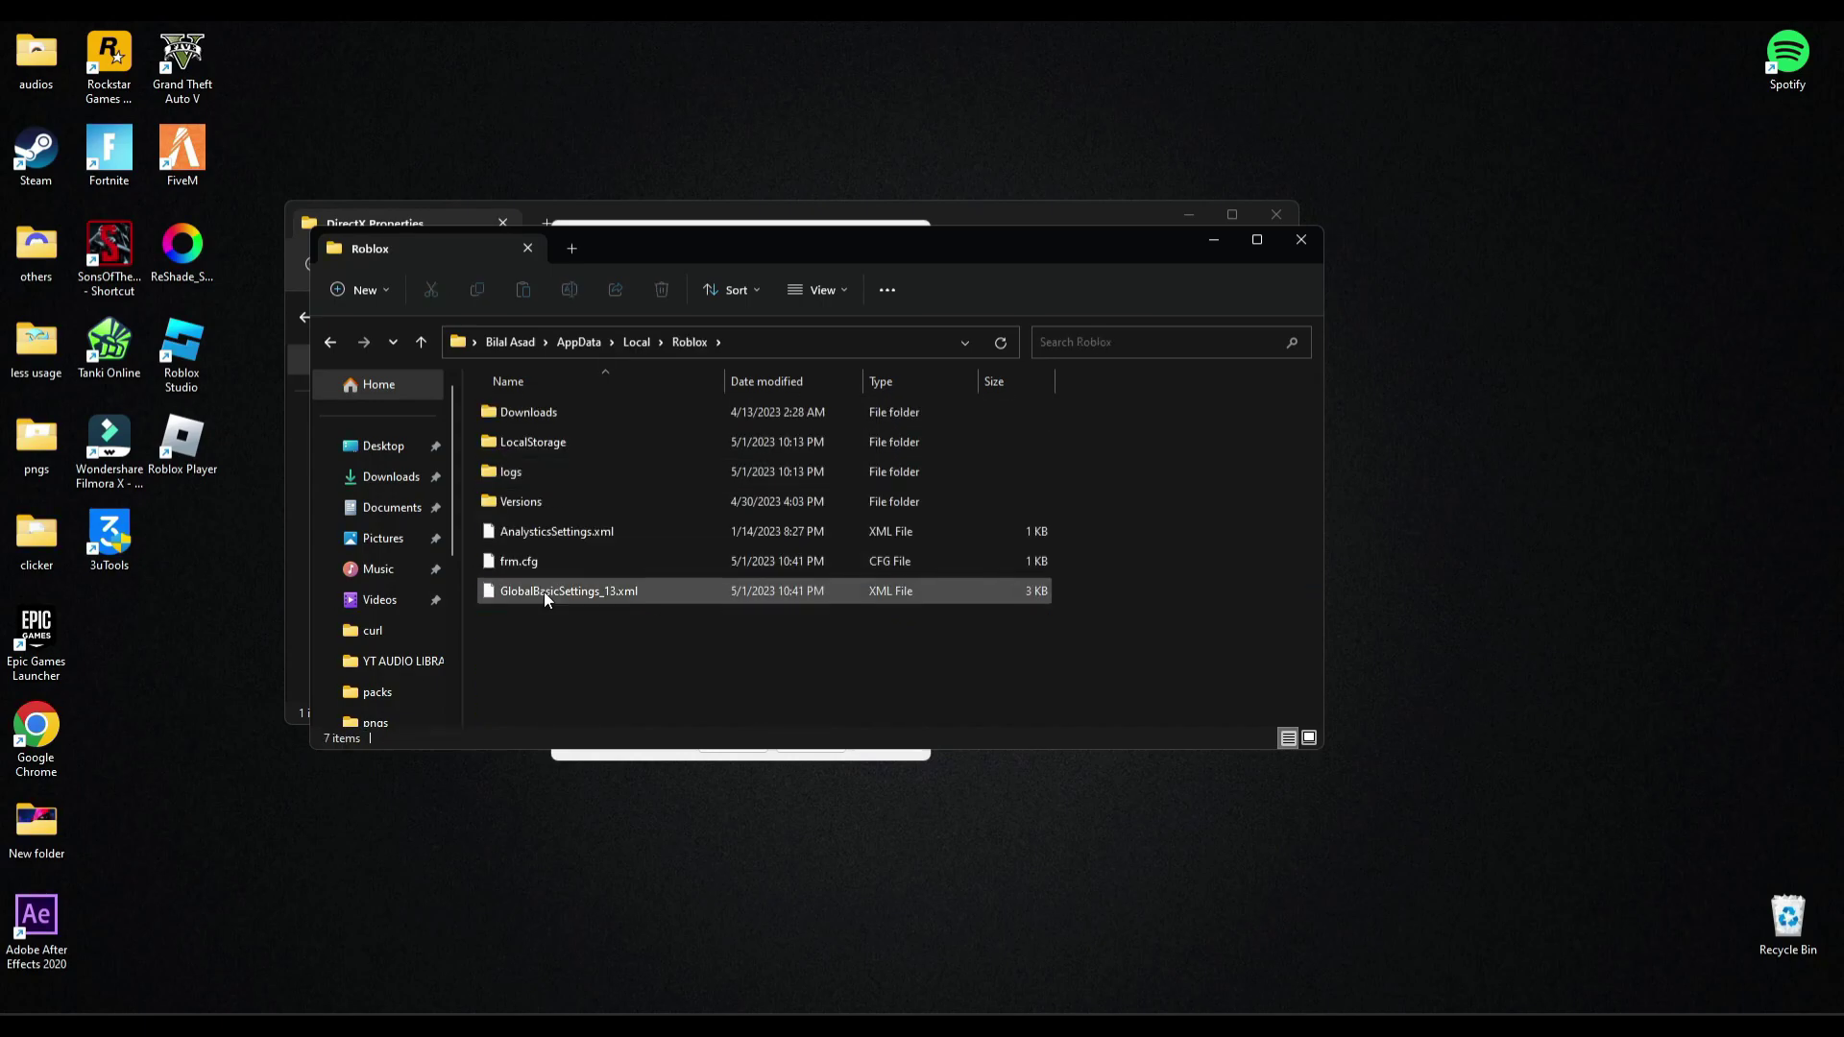
double_click(517, 501)
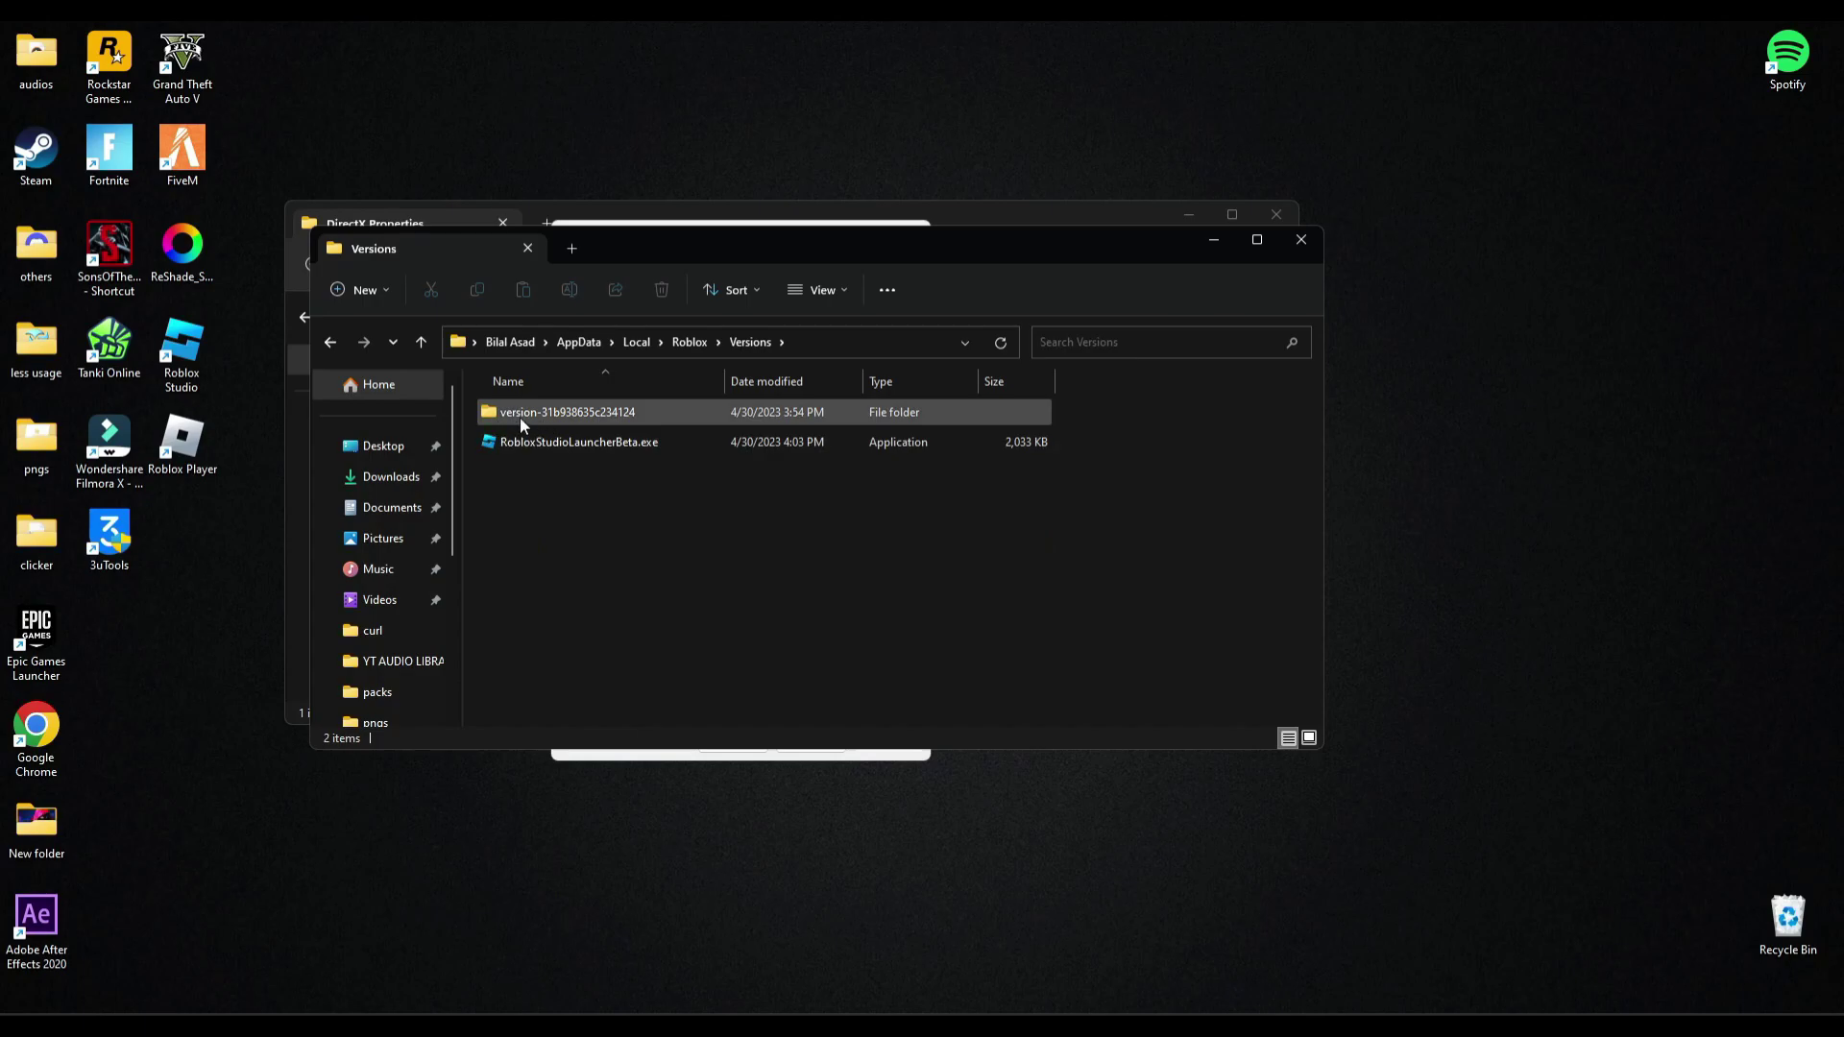
double_click(521, 414)
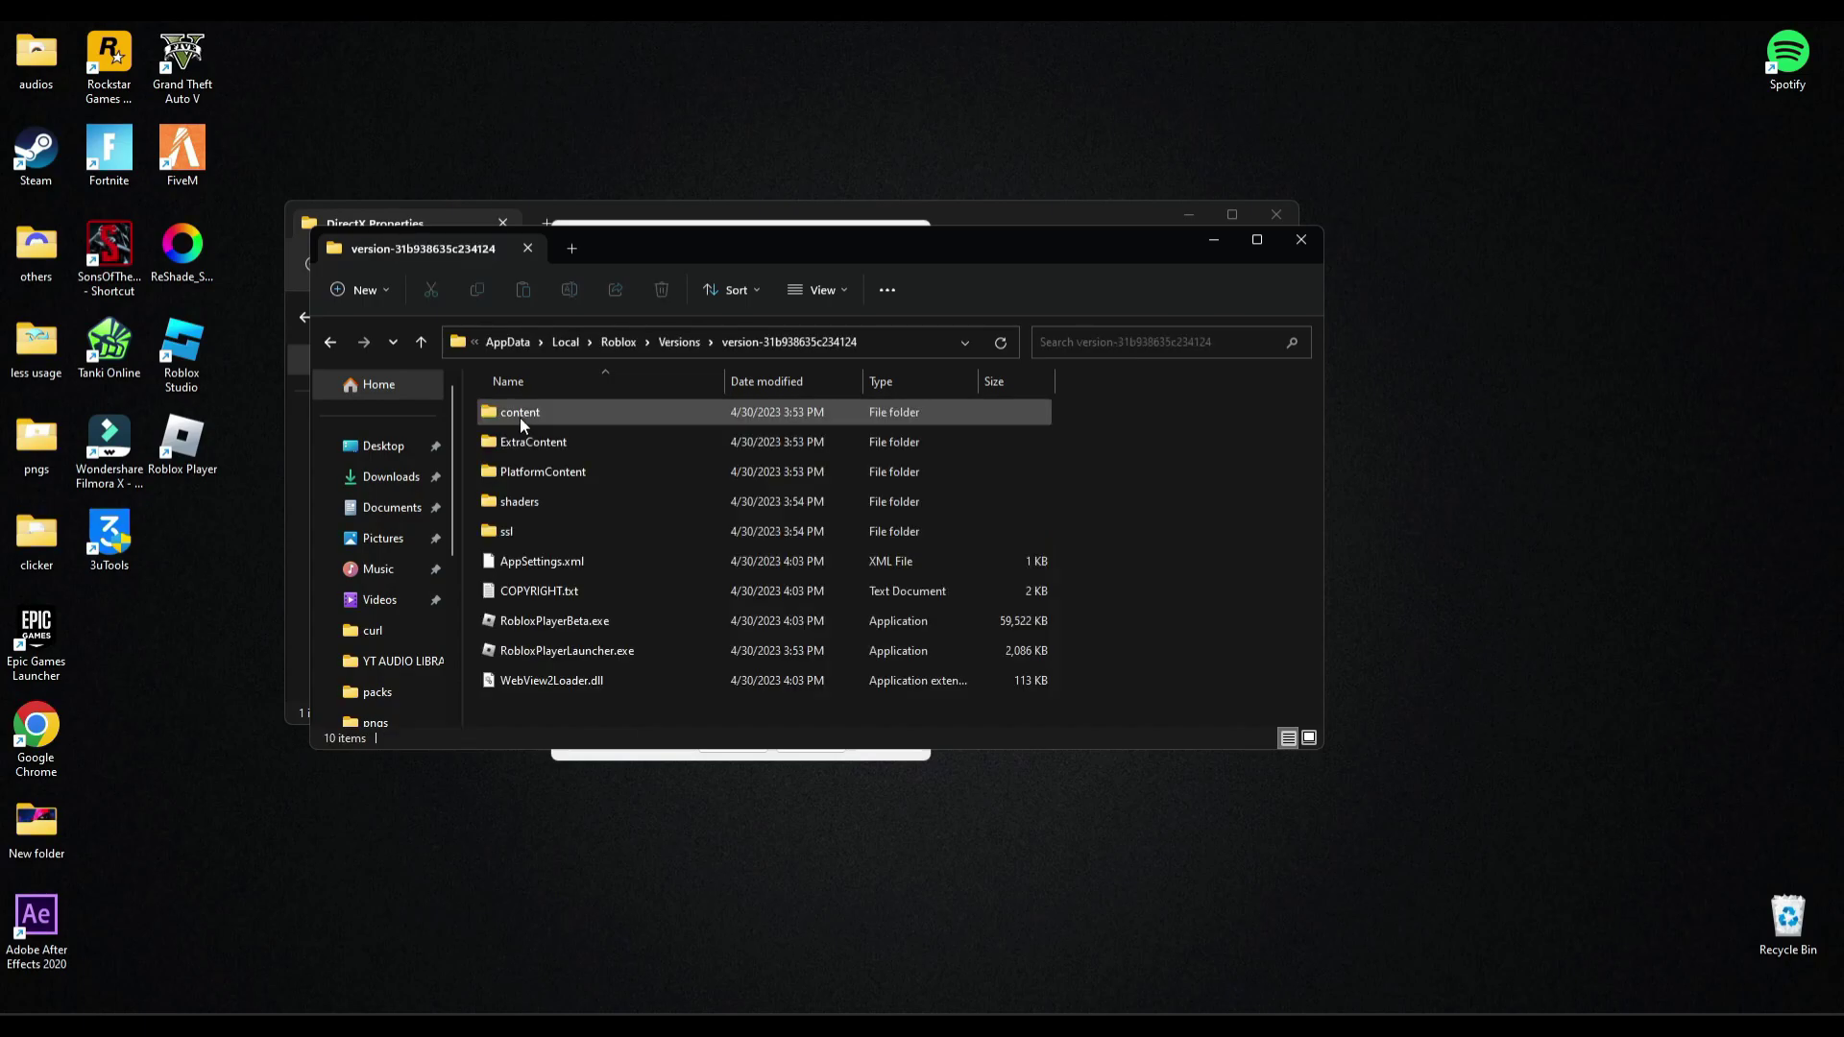
click(550, 653)
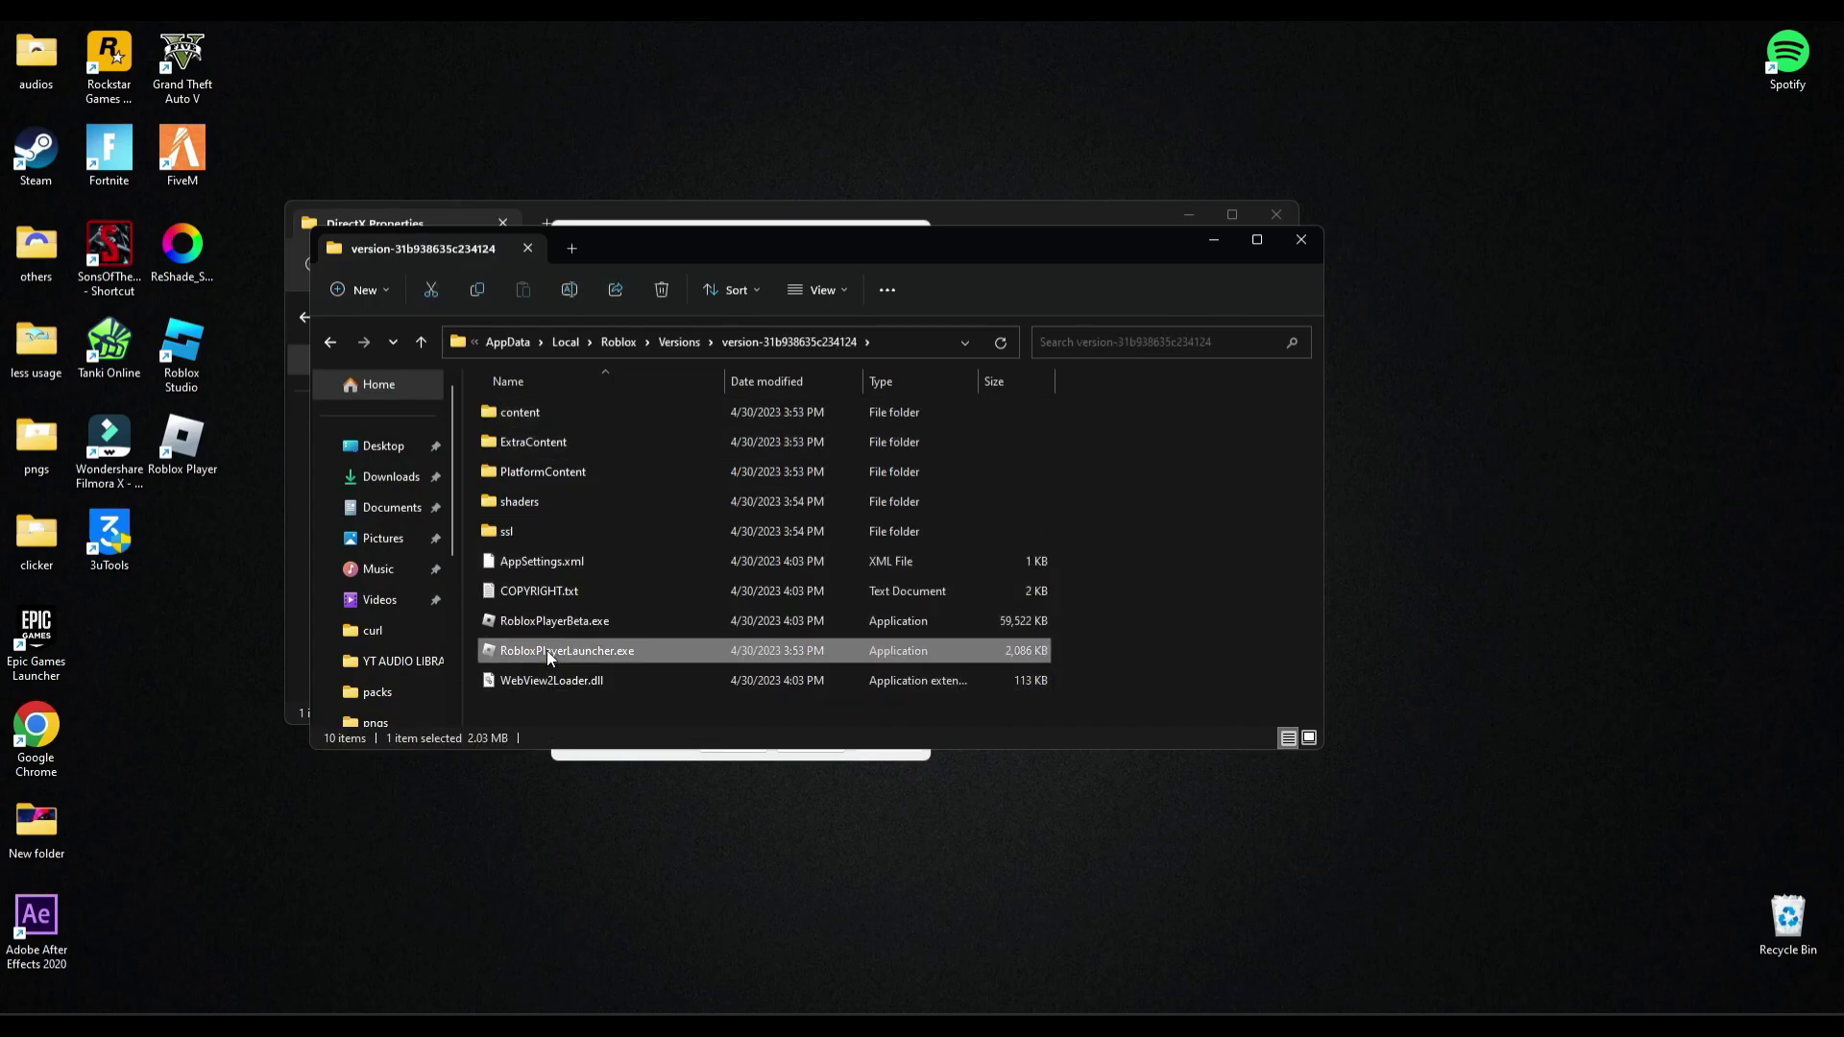
click(880, 341)
key(ctrl+c)
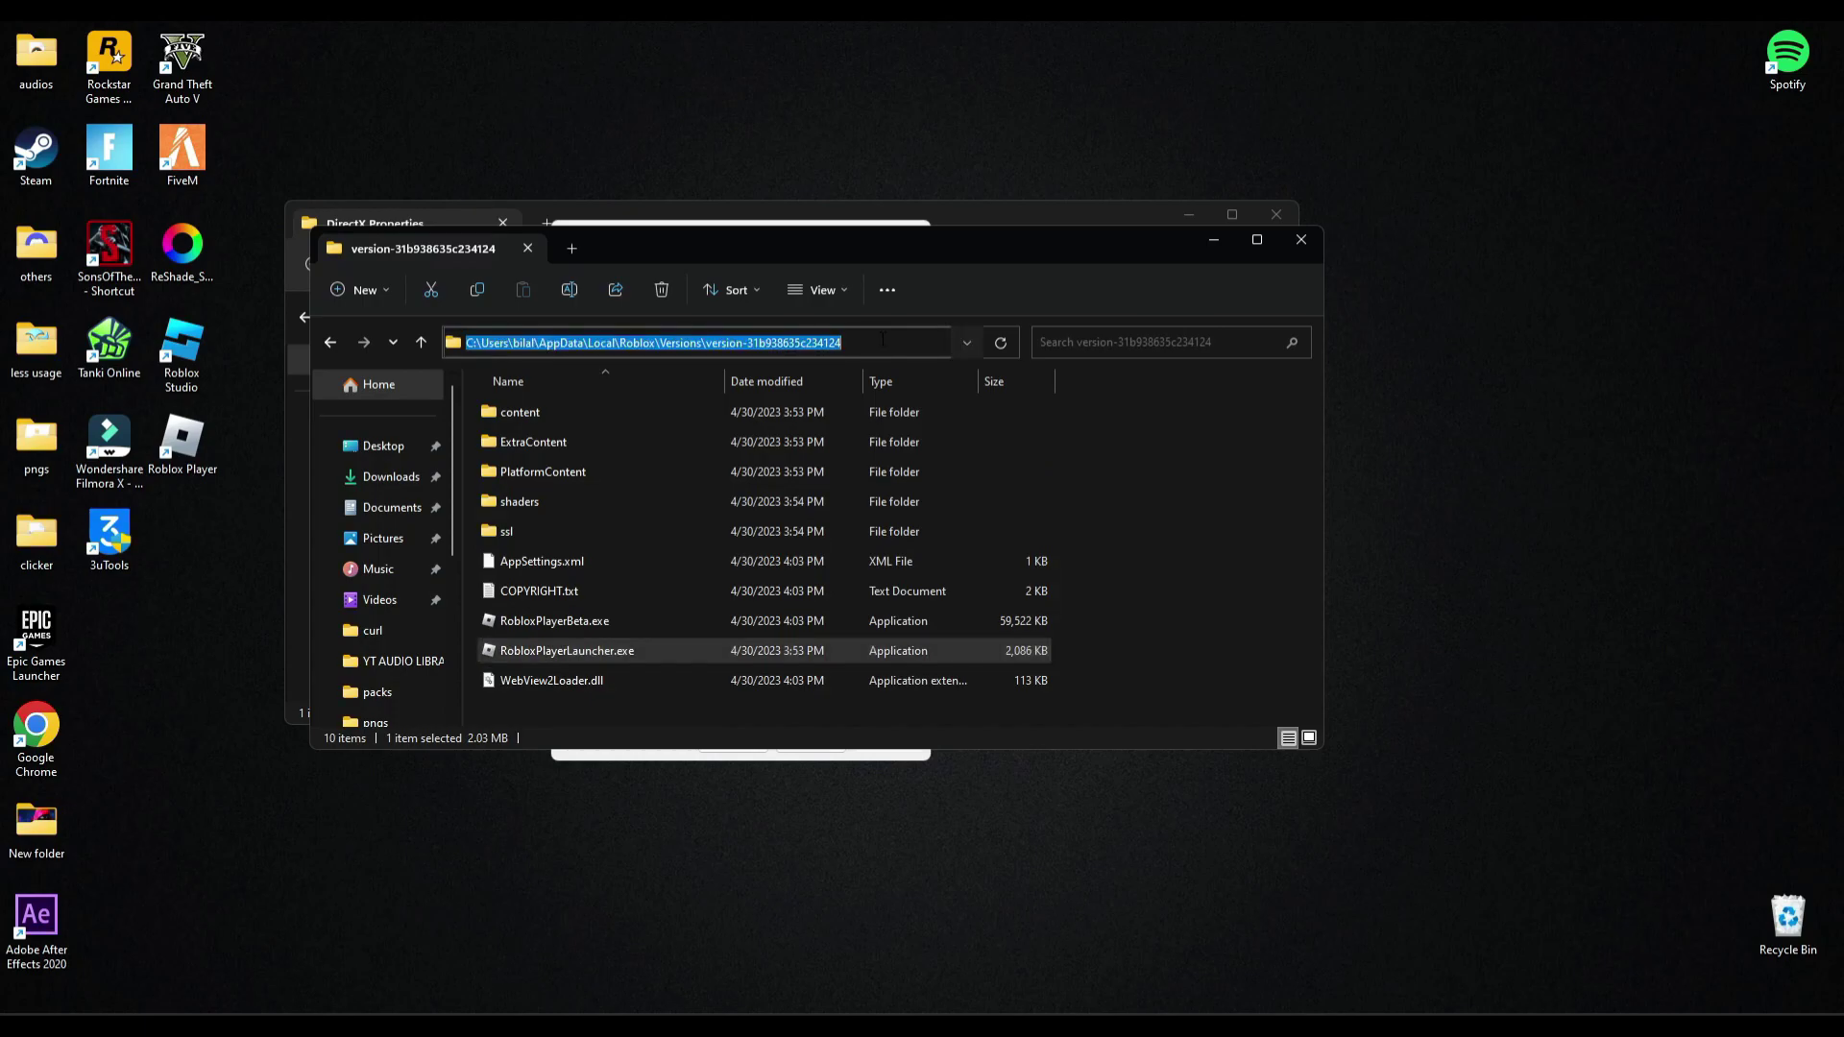
Add the pasted Roblox version folder to the Direct3D list and apply Force WARP settings.
click(1214, 240)
click(774, 343)
key(ctrl+v)
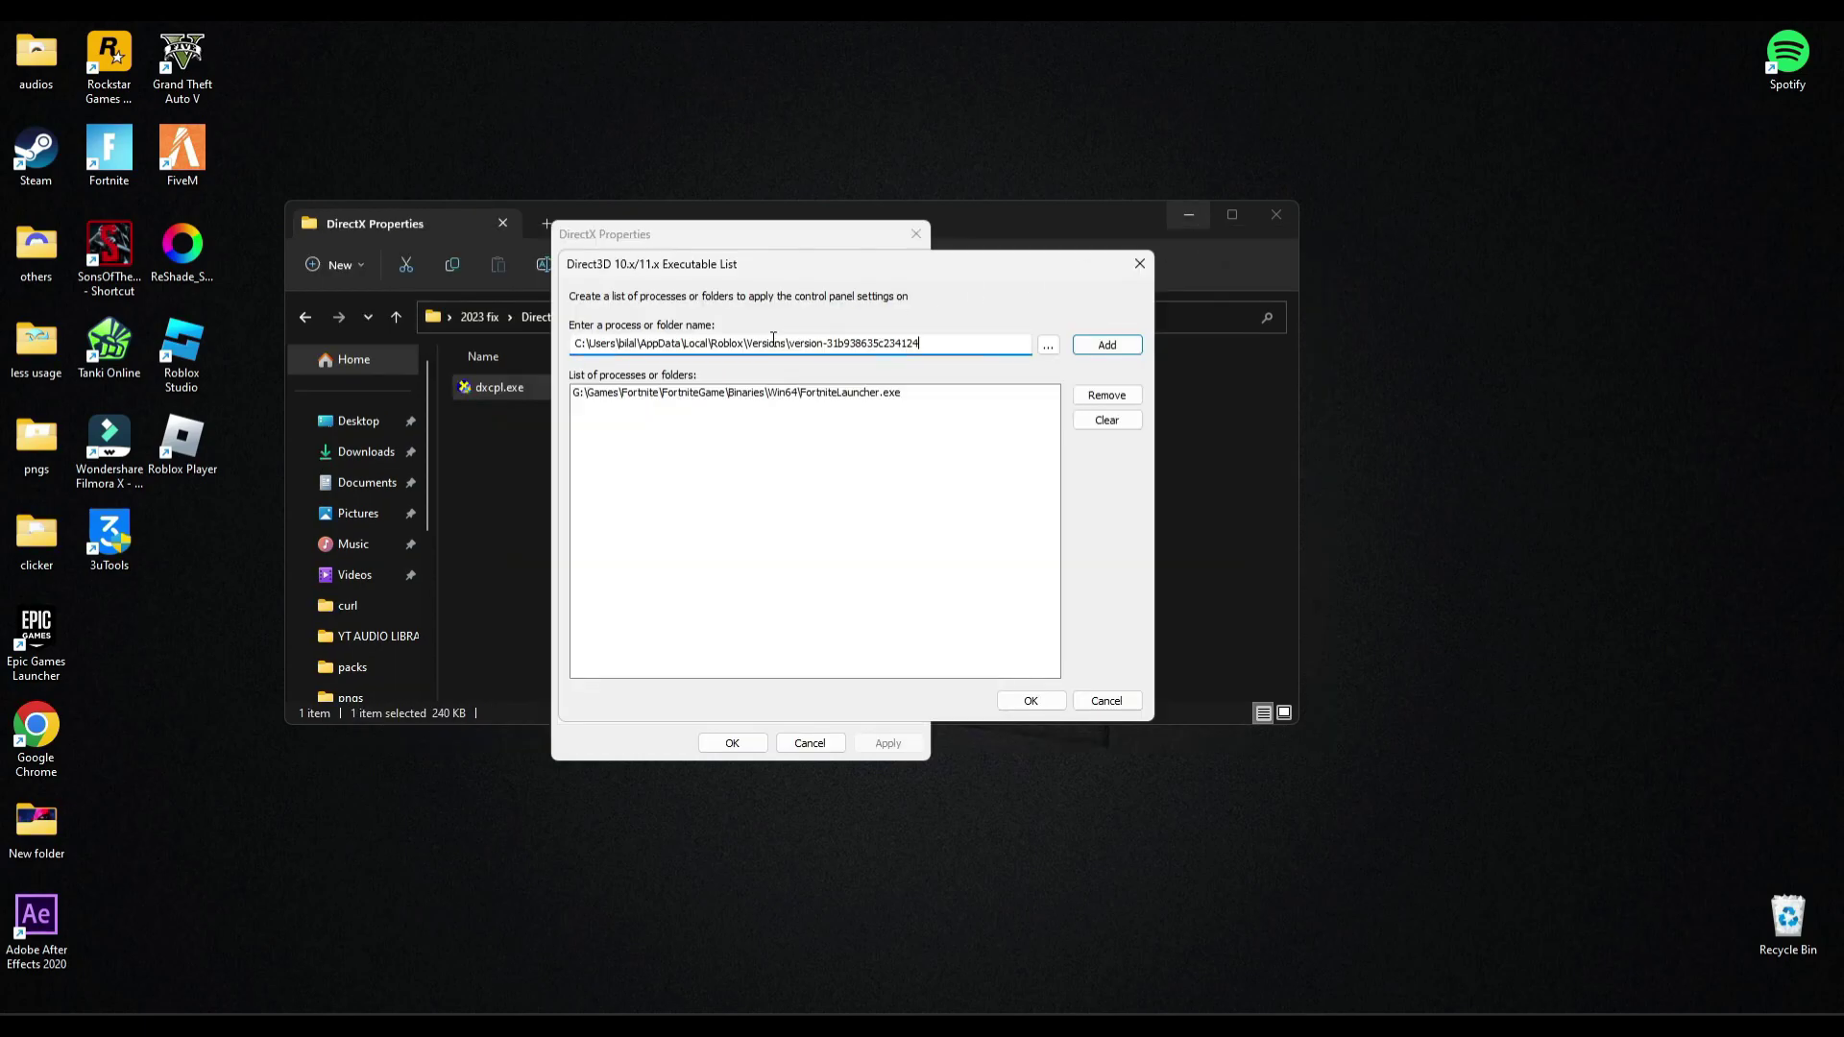
click(1108, 348)
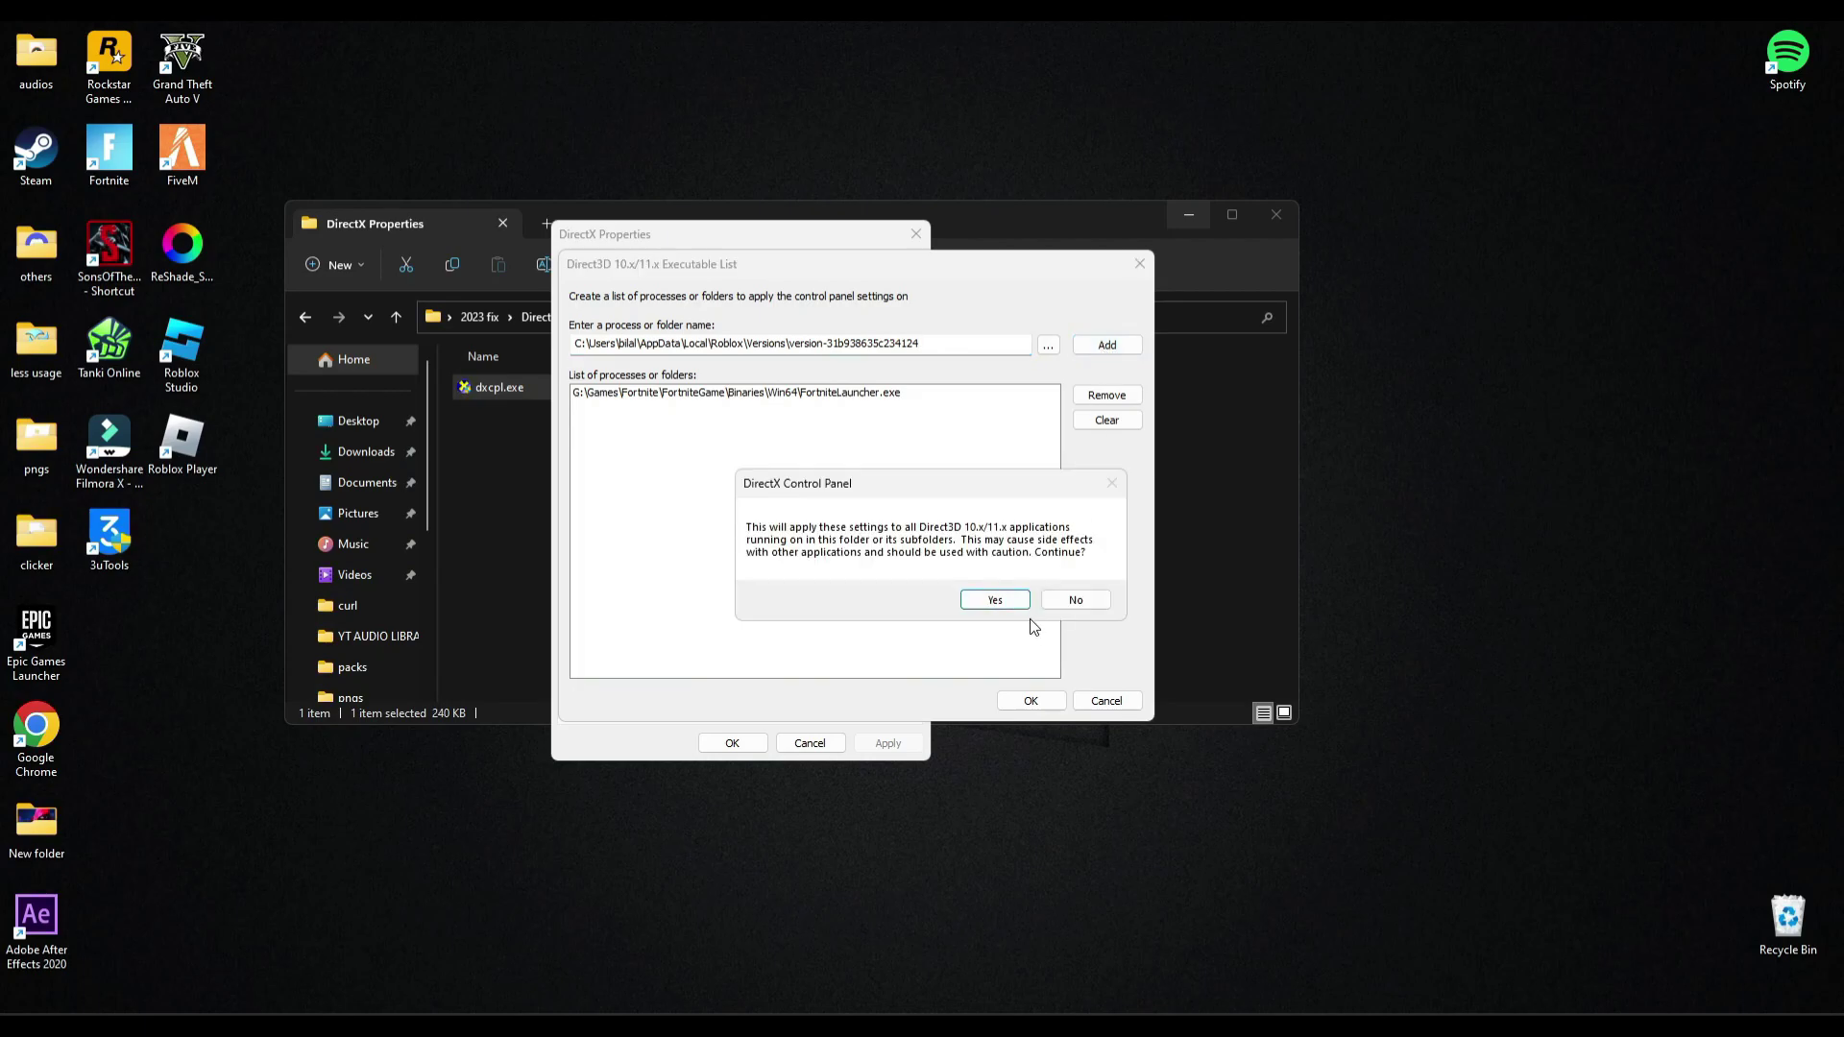
click(995, 600)
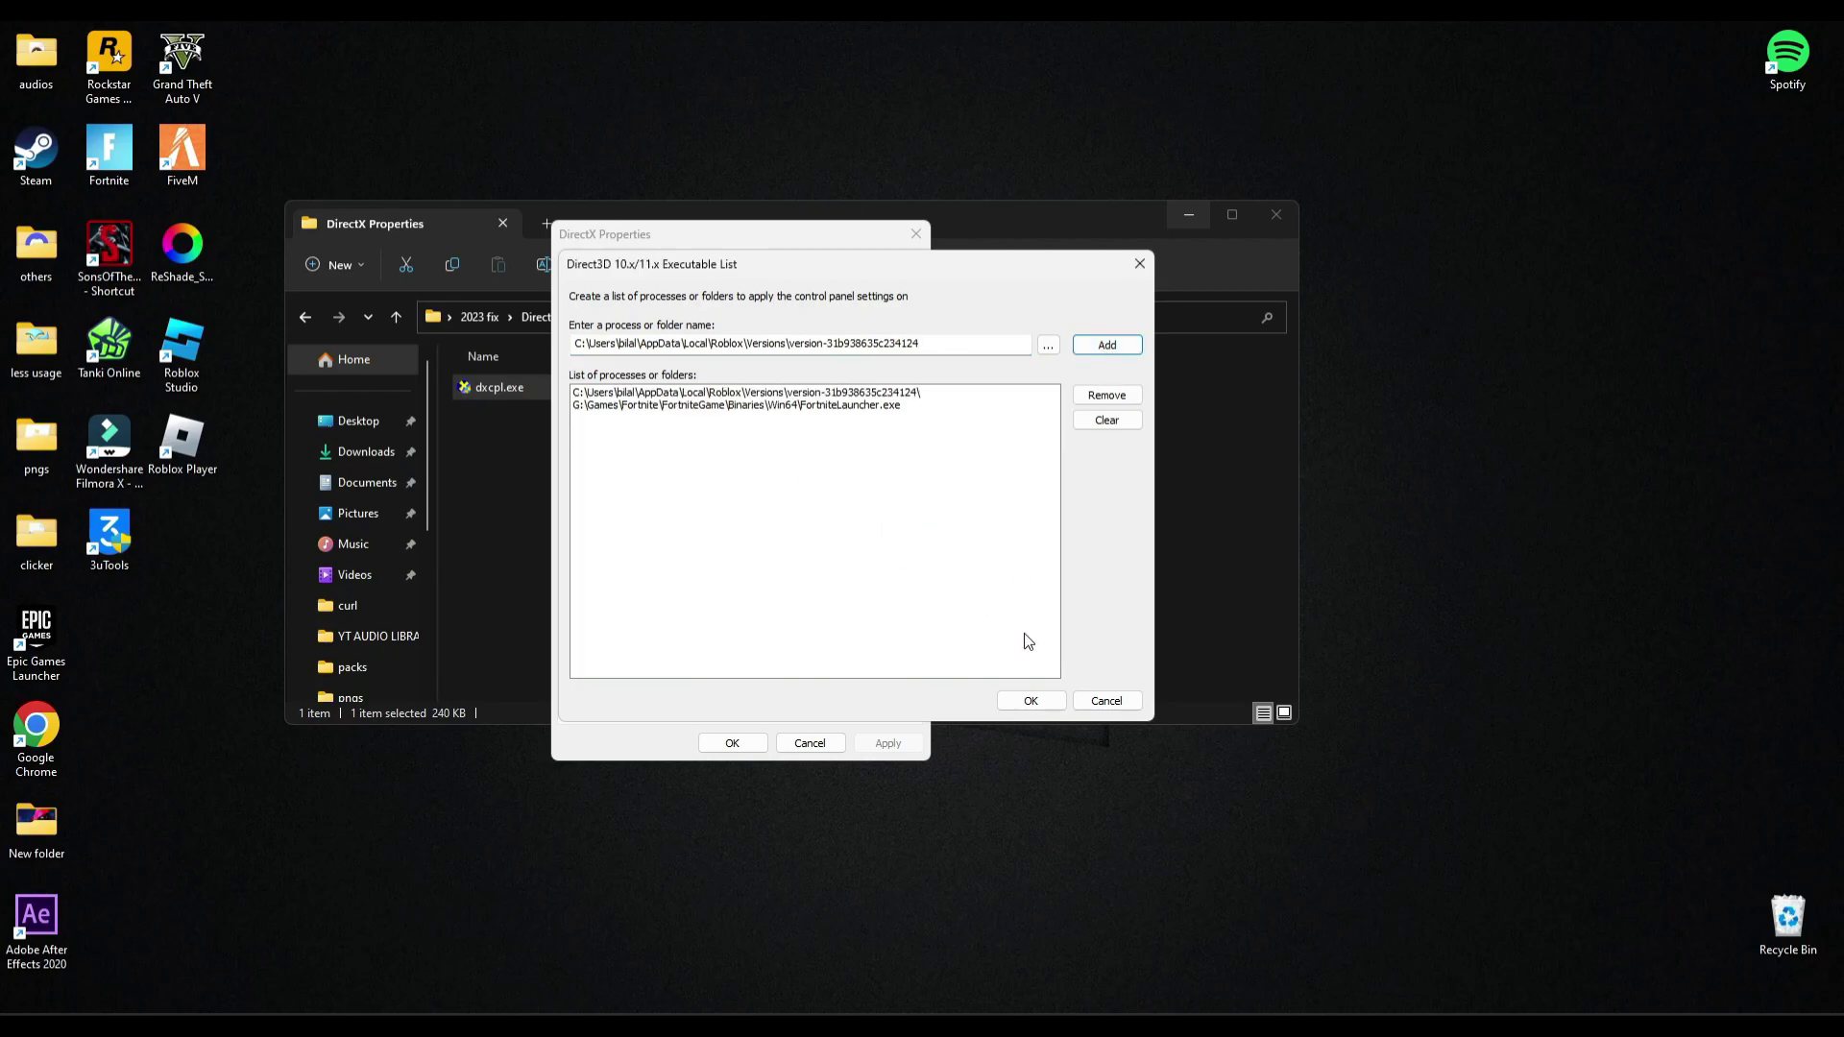
click(1033, 697)
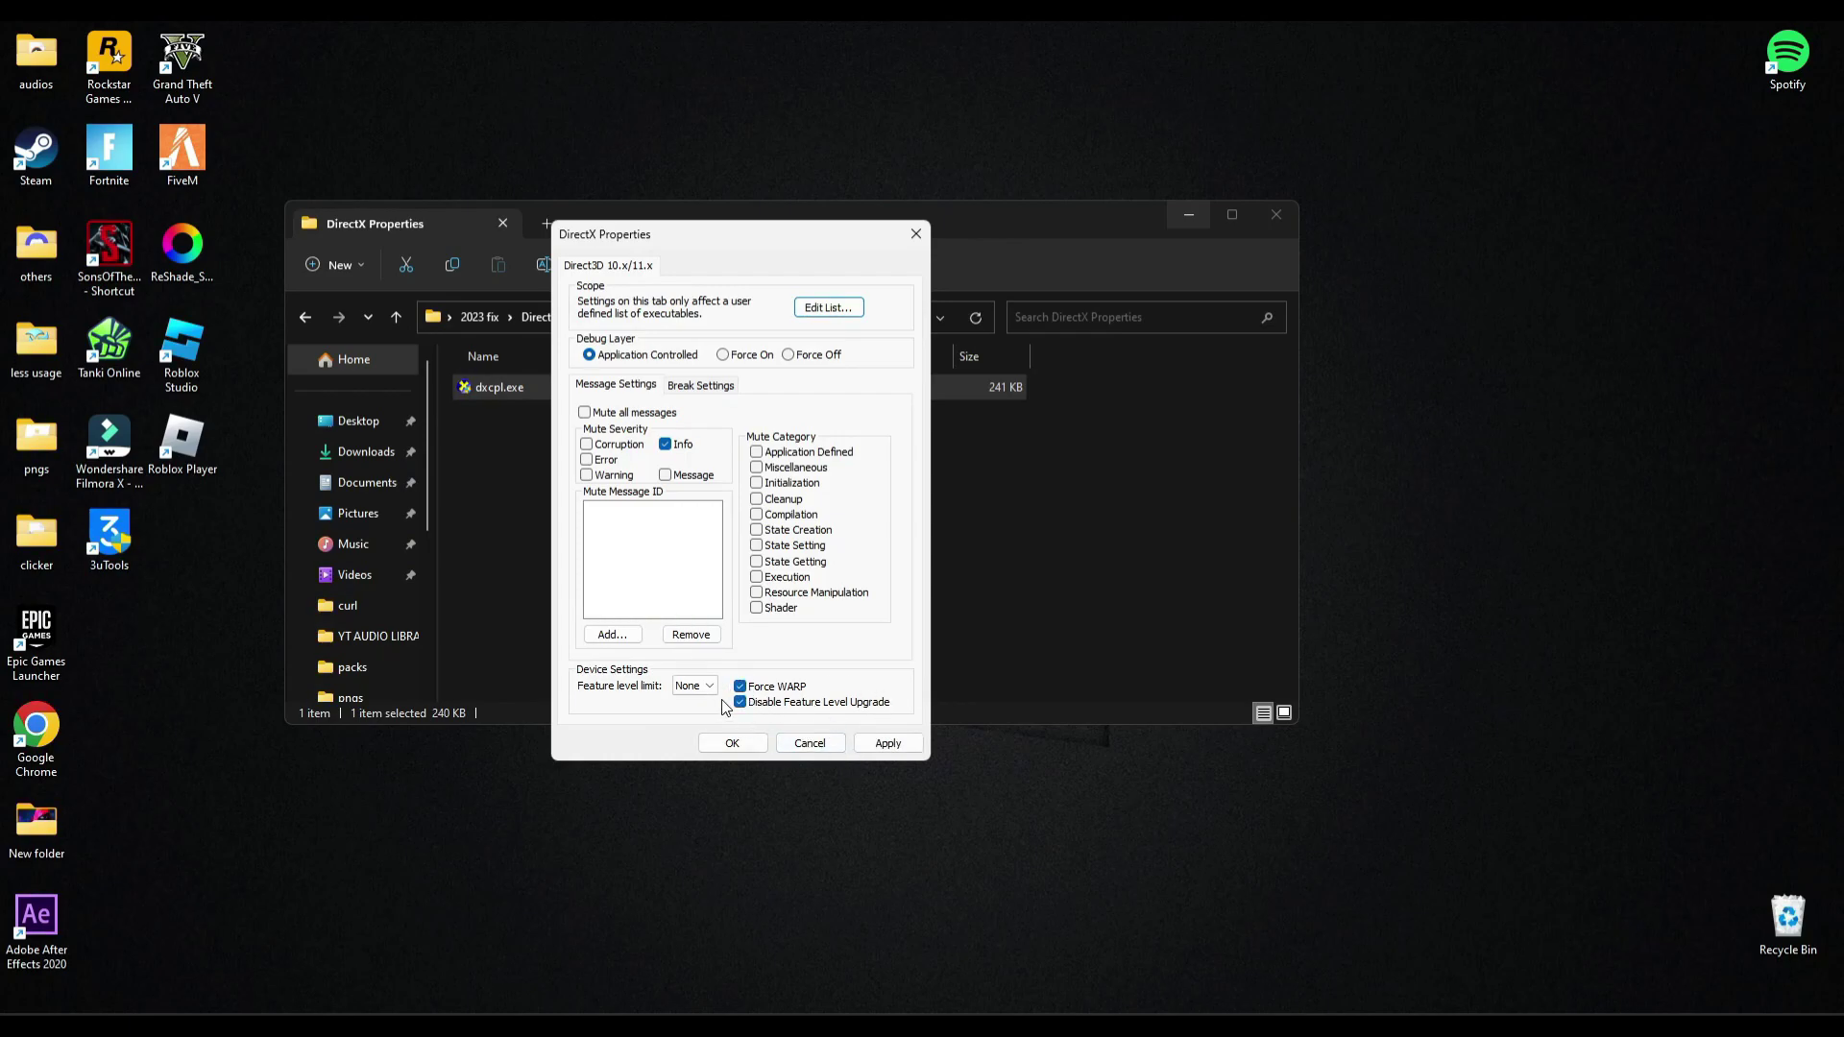
click(884, 745)
click(728, 747)
Close the dxcpl.exe Explorer window and start Roblox Player from its desktop shortcut.
click(1275, 214)
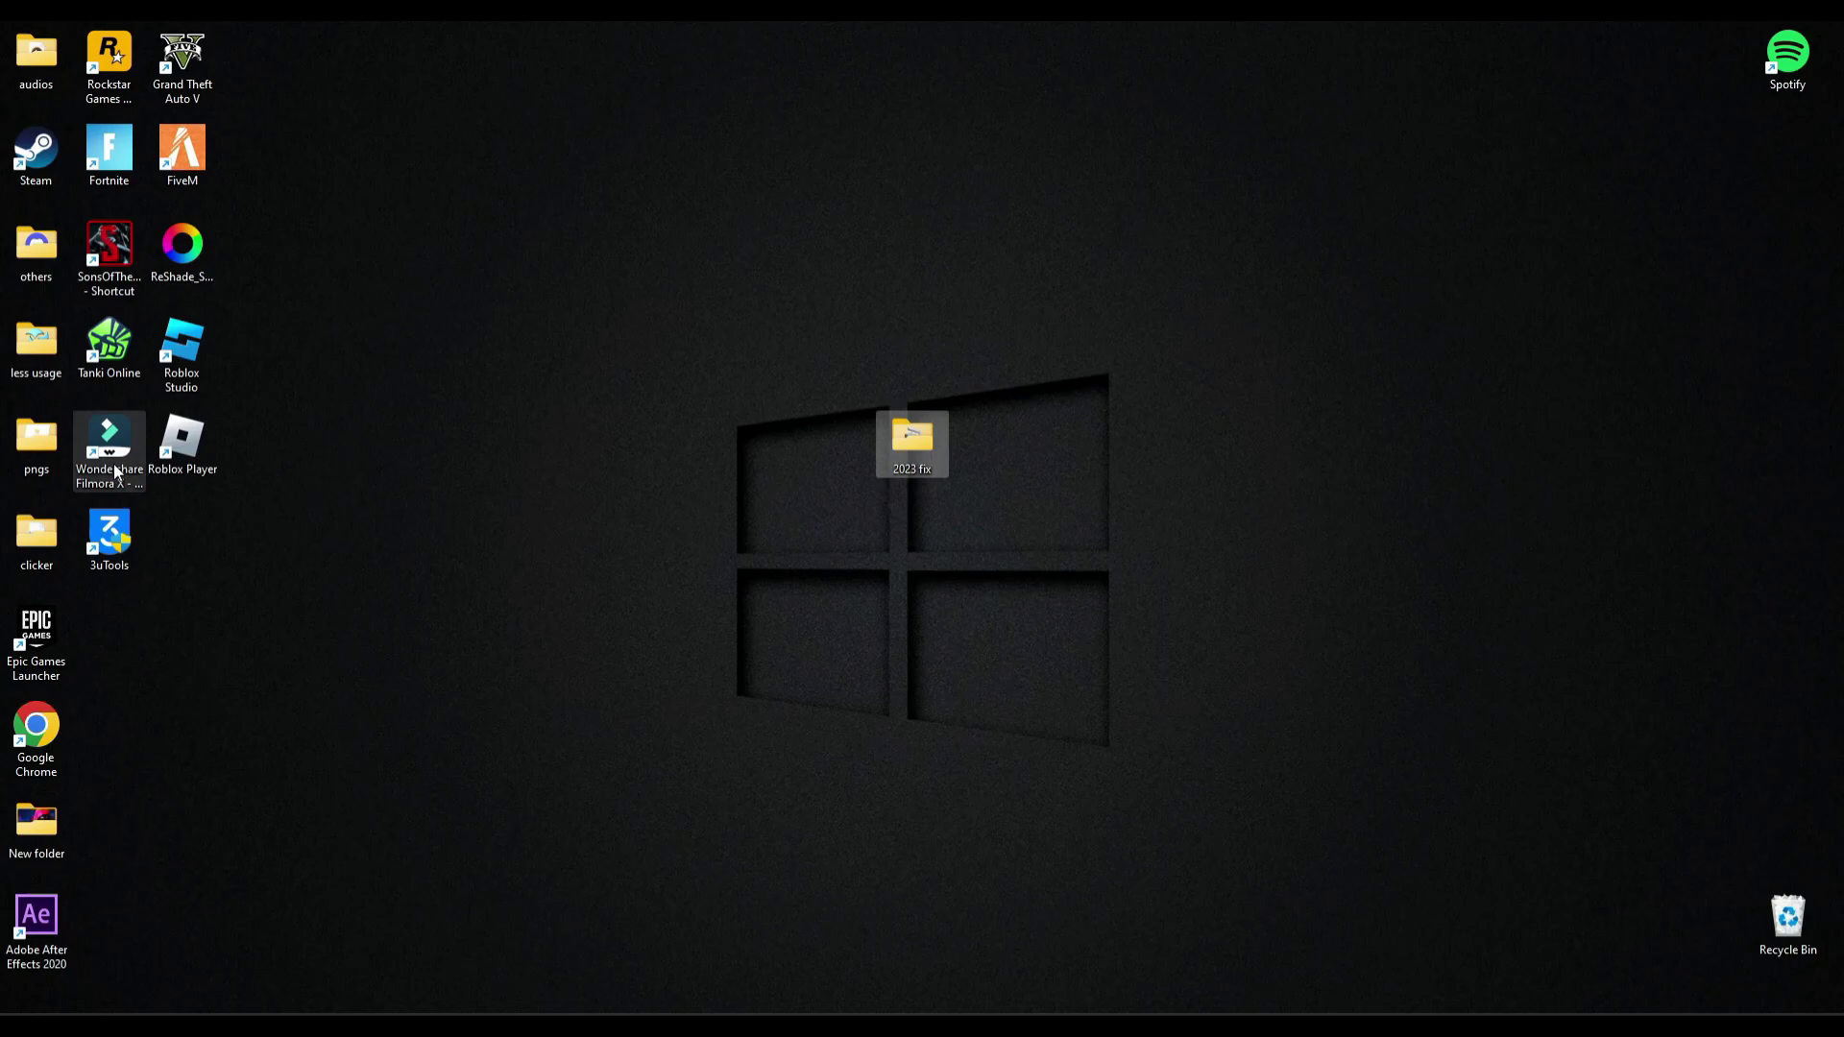
double_click(176, 455)
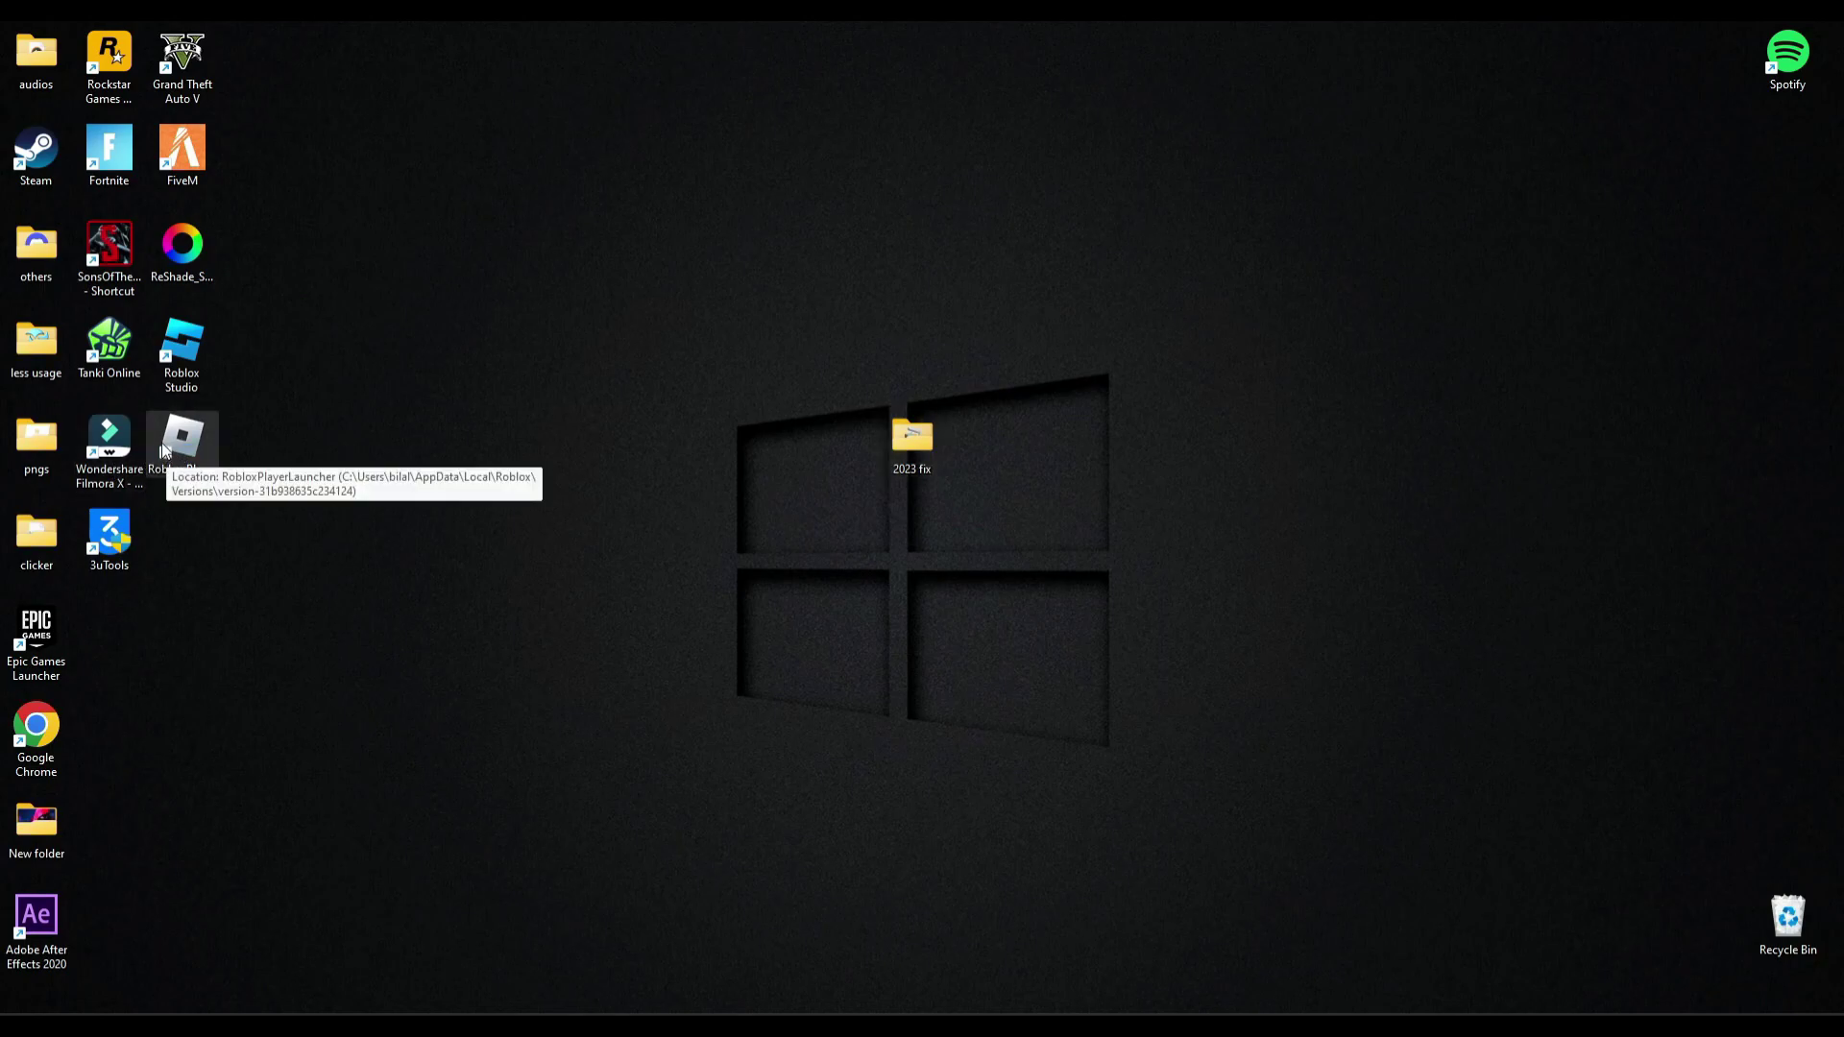